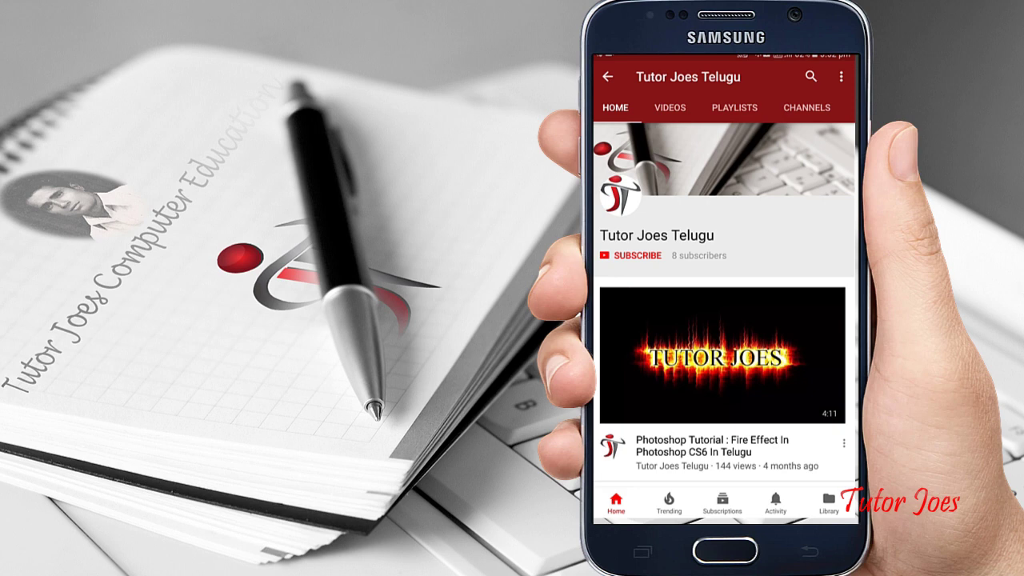
- Open the Profit & Loss A/c for Tutor Joes8 in Detailed view and bring up its F12 configuration
click(638, 255)
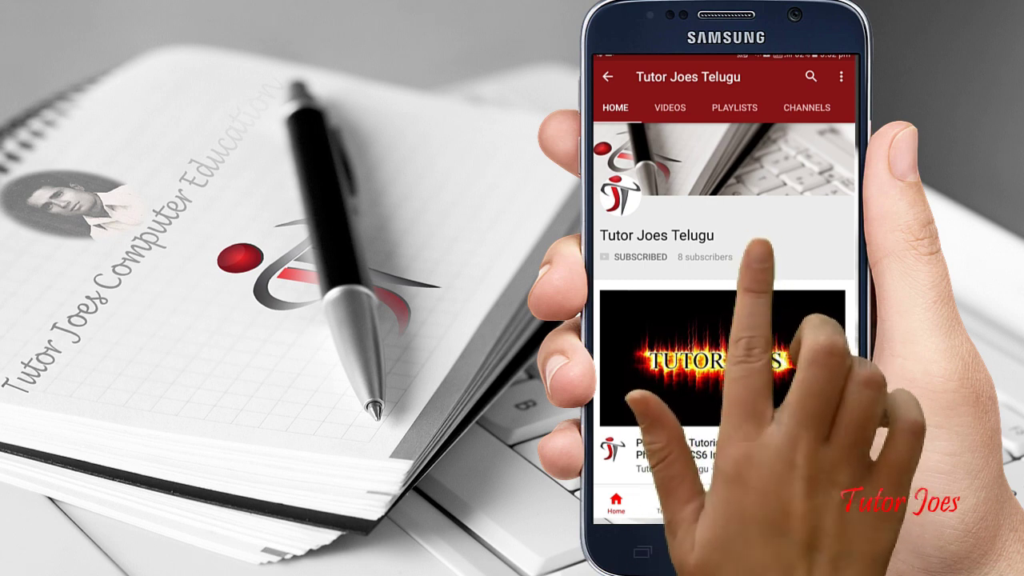
click(751, 257)
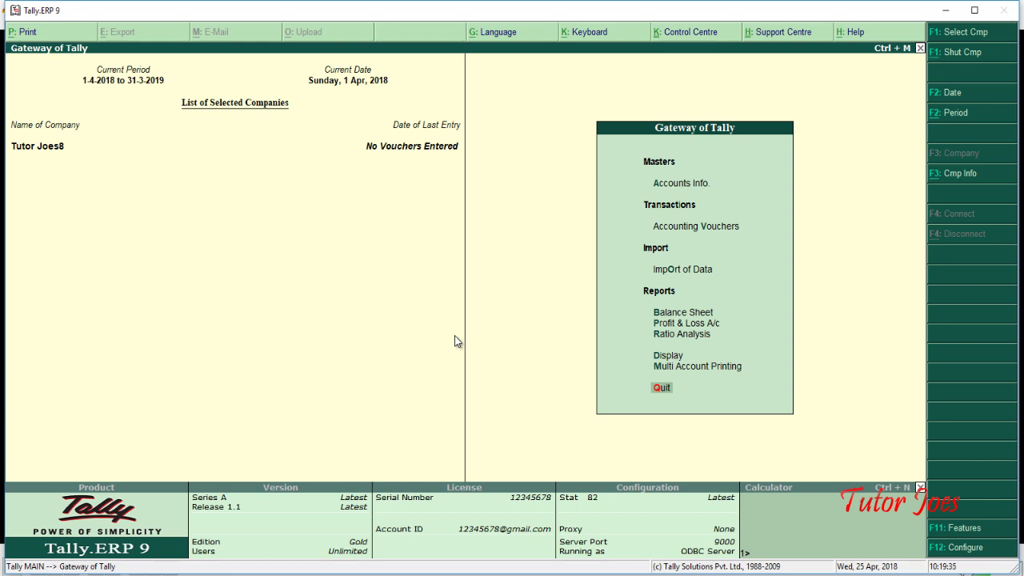
key(Up)
key(Up)
key(Up)
key(Up)
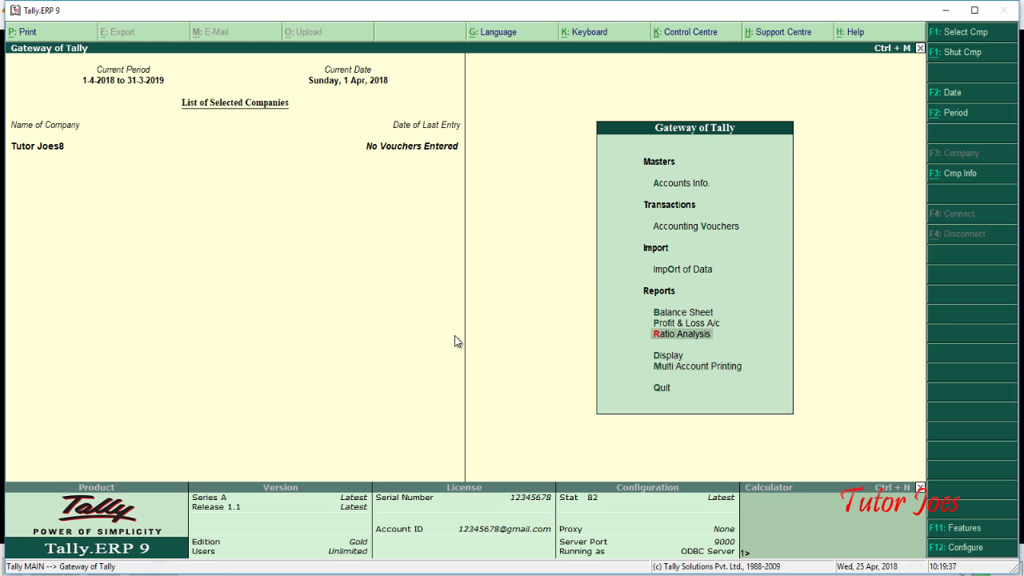
key(Return)
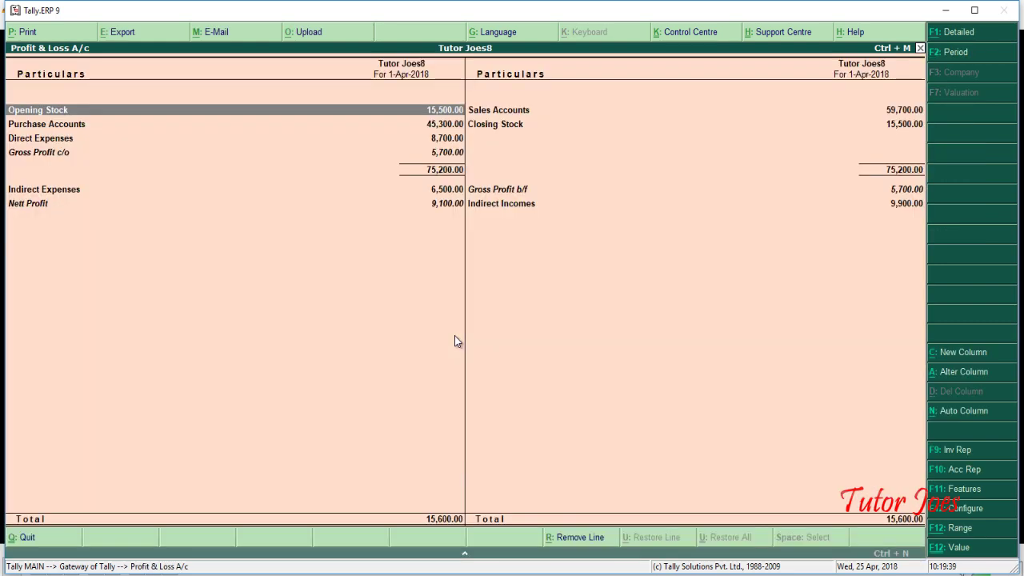
key(alt+F1)
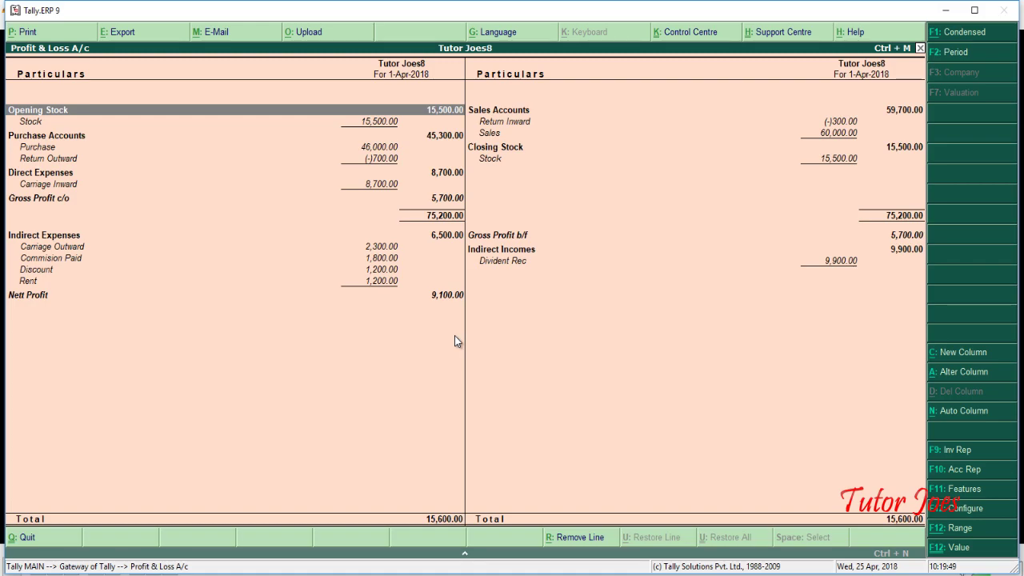
key(F12)
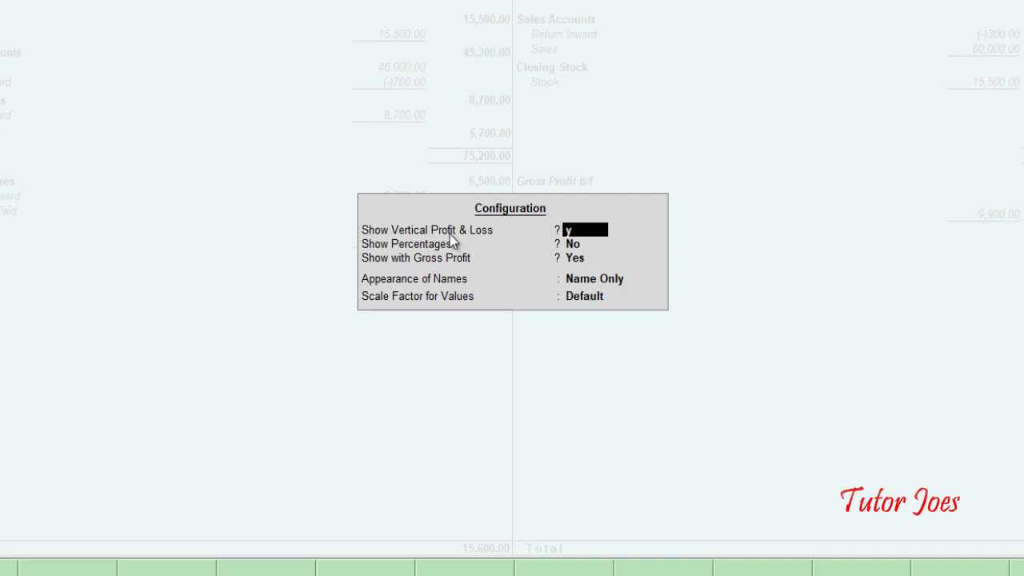
- Switch the Profit & Loss report to a vertical layout
key(y)
key(Return)
key(Return)
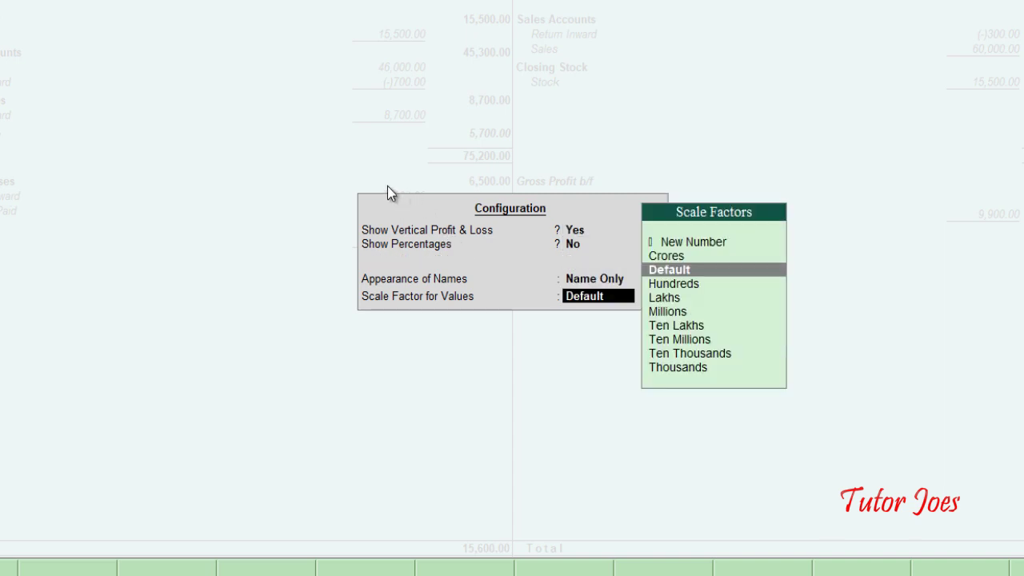
key(Return)
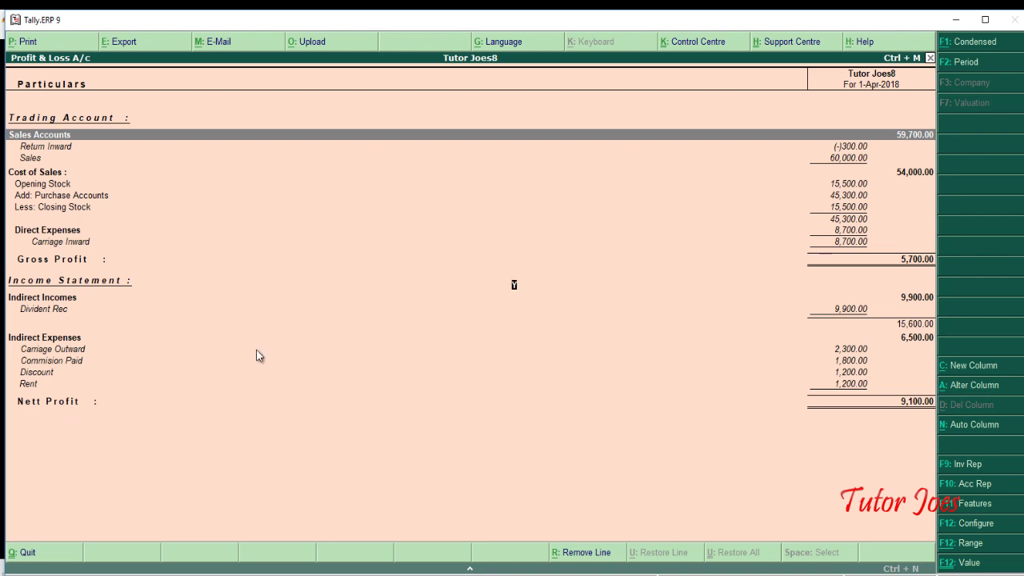
- Turn the vertical layout back off and show percentages beside each group total
key(F12)
text(n)
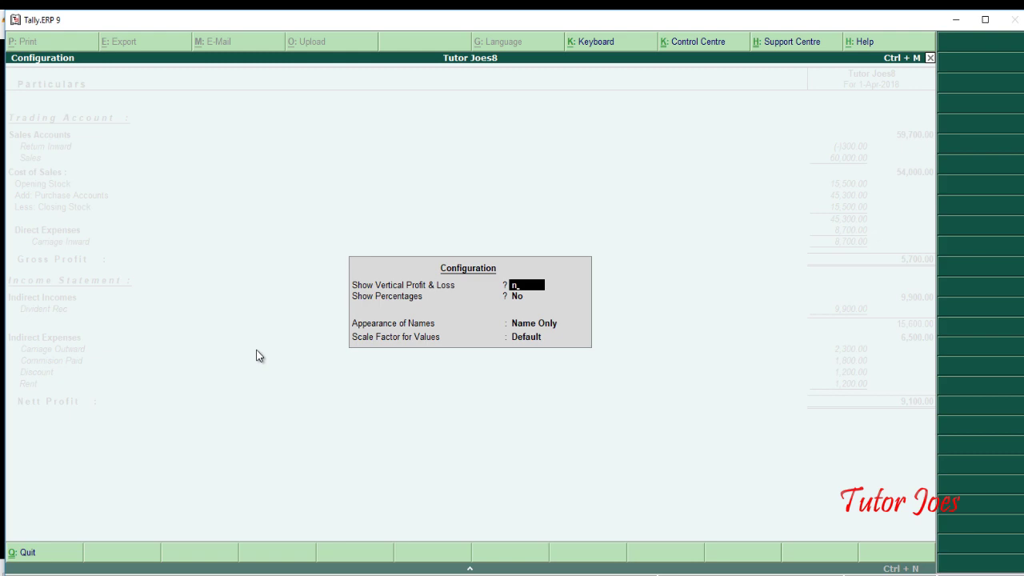
key(Return)
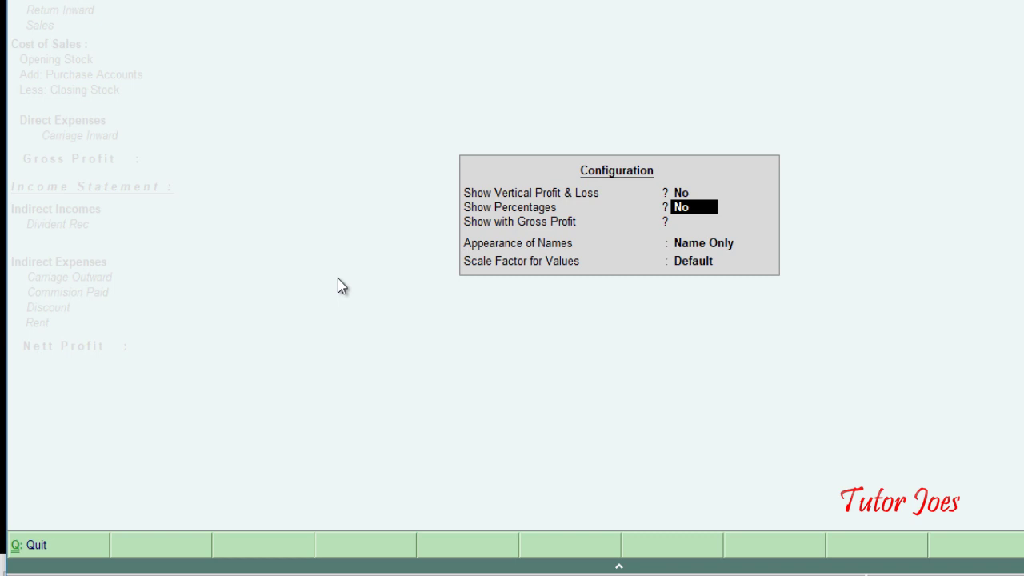
text(y)
key(Return)
key(Return)
key(Return)
key(Return)
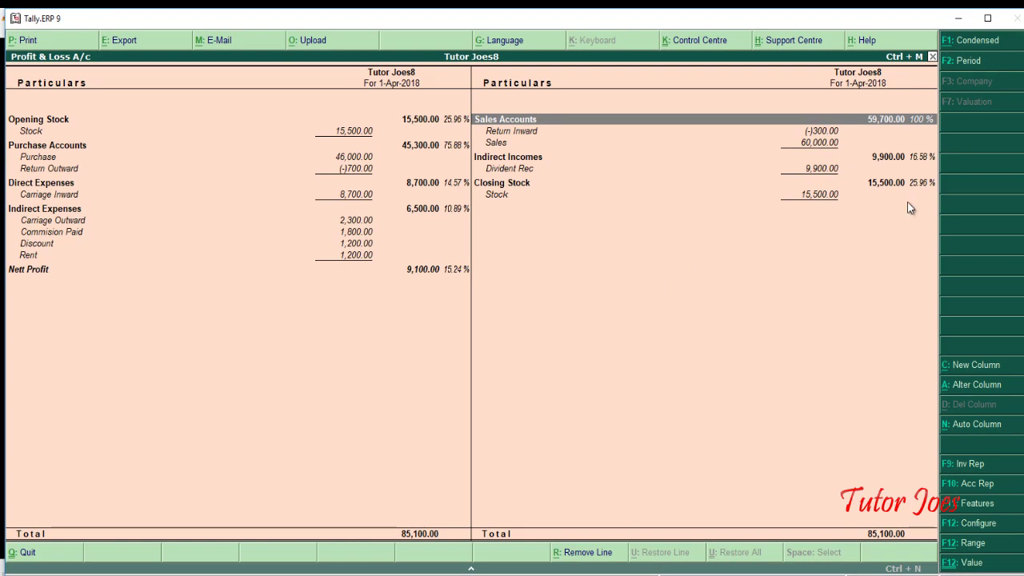
- Toggle Condensed/Detailed, then hide percentages and set Show with Gross Profit to Yes
key(alt+F1)
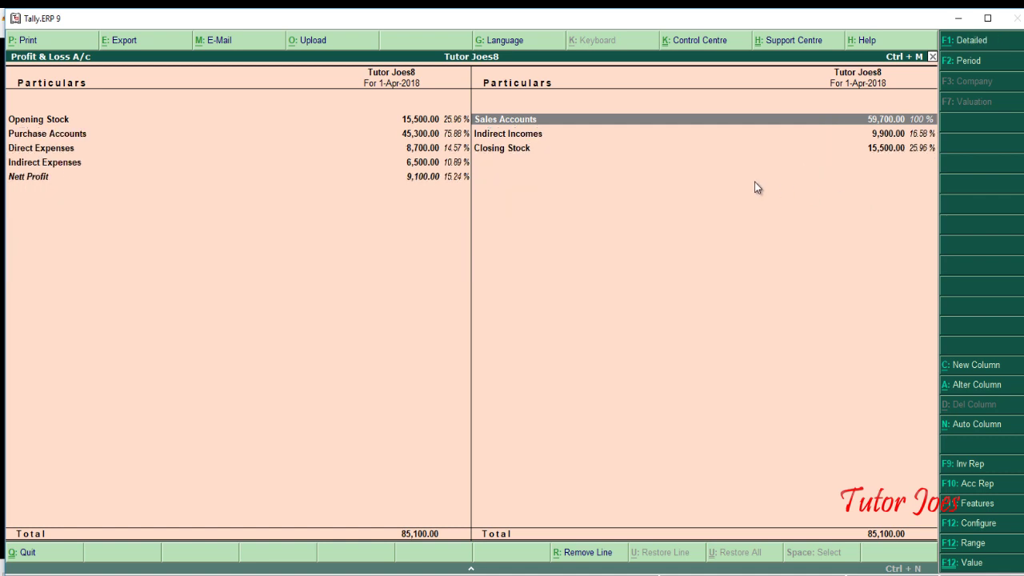
key(alt+F1)
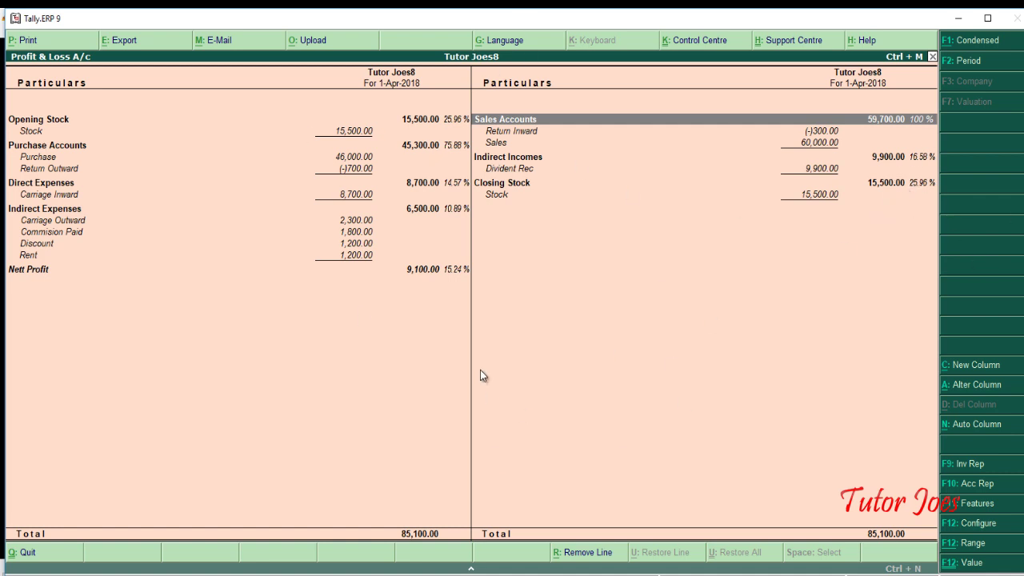
key(F12)
key(Return)
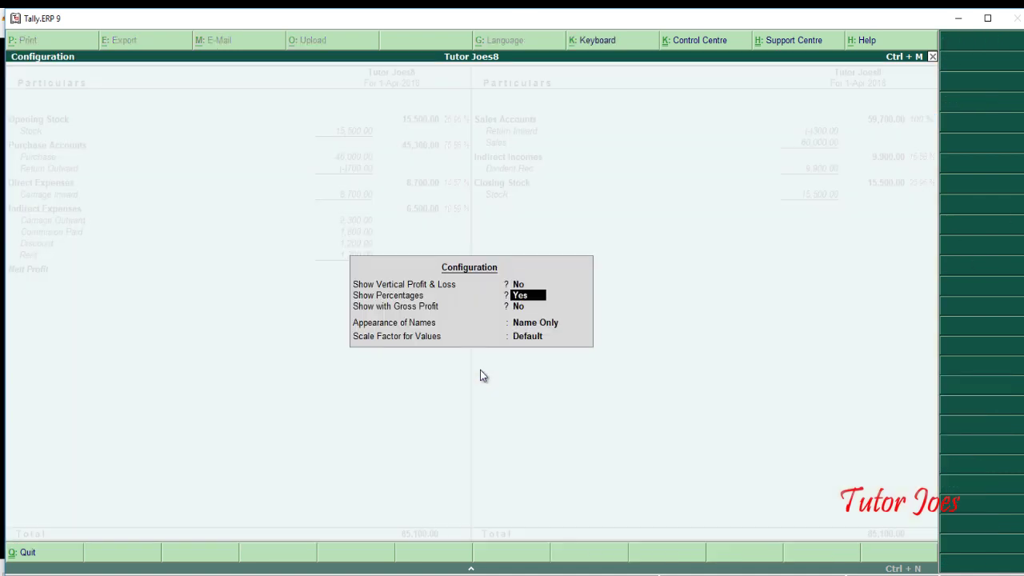
text(n)
key(Return)
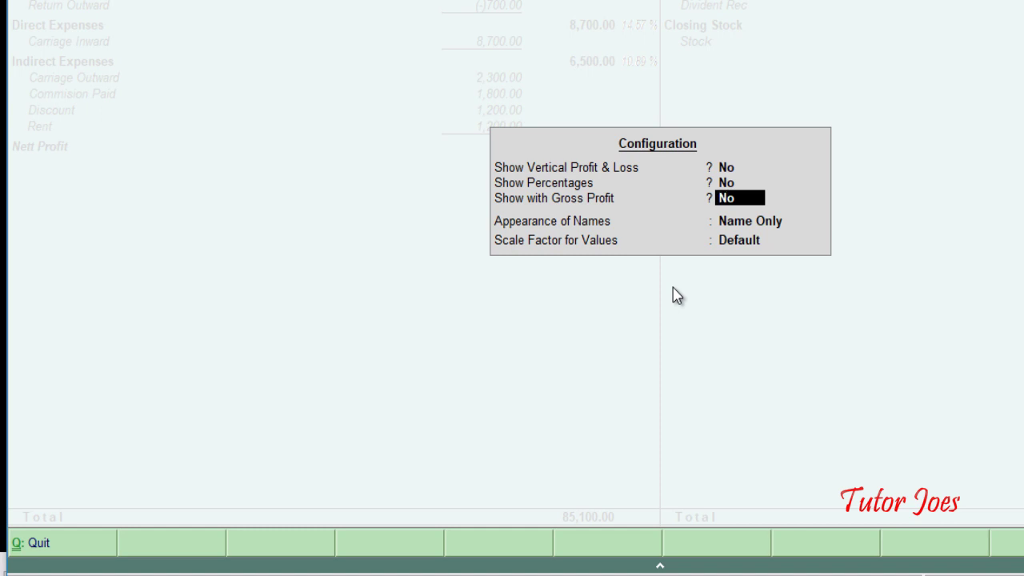
text(y)
key(Return)
key(Return)
key(Return)
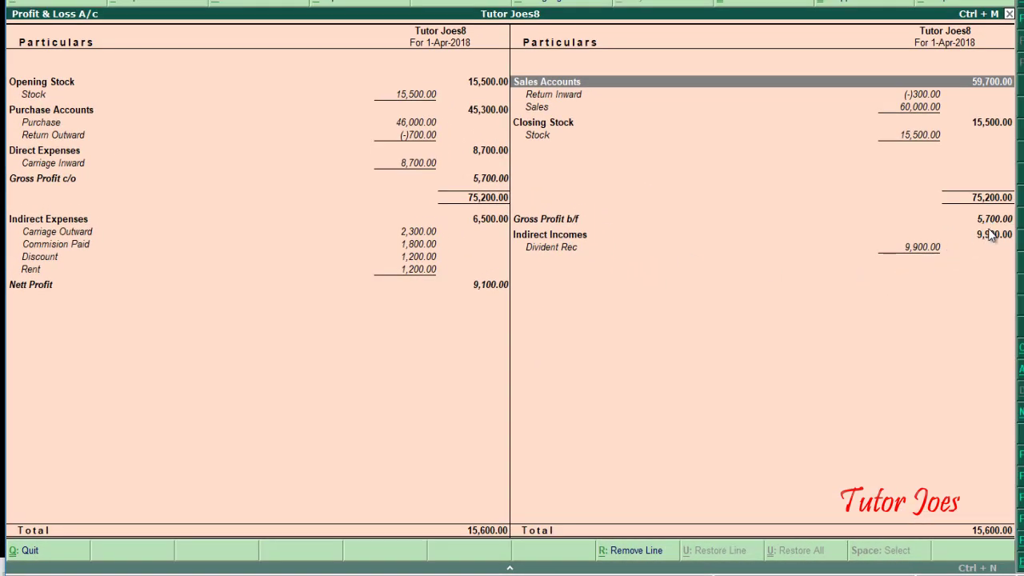
- Set Show with Gross Profit to No, then reopen the configuration at Appearance of Names
key(F12)
key(Return)
key(Return)
text(n)
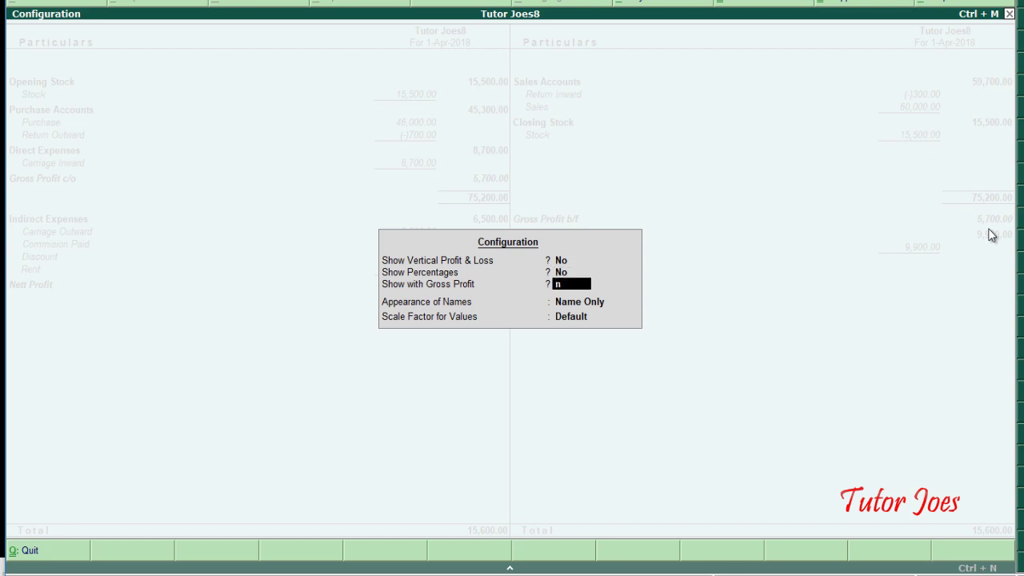
key(Return)
key(Return)
key(Return)
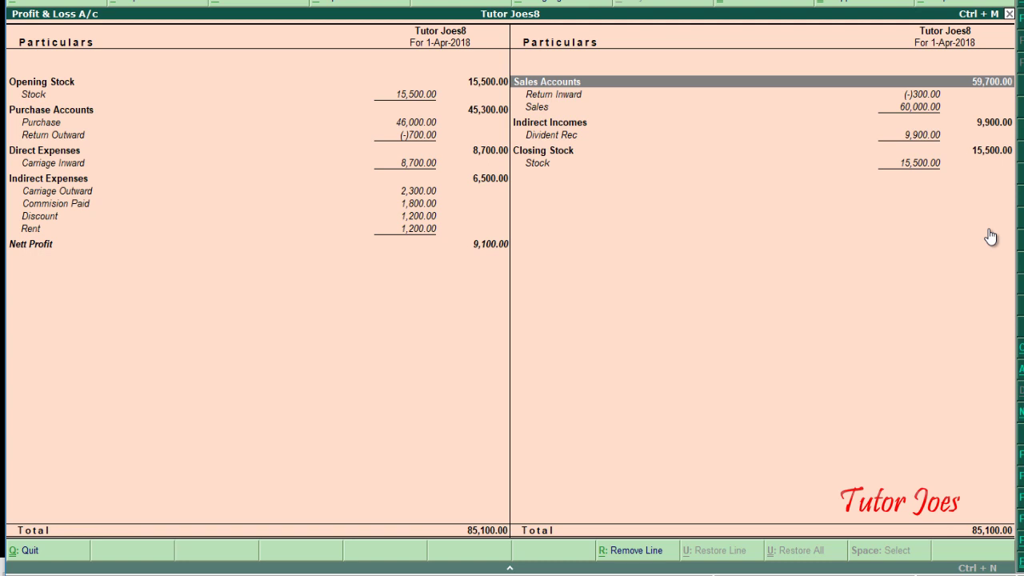
key(F12)
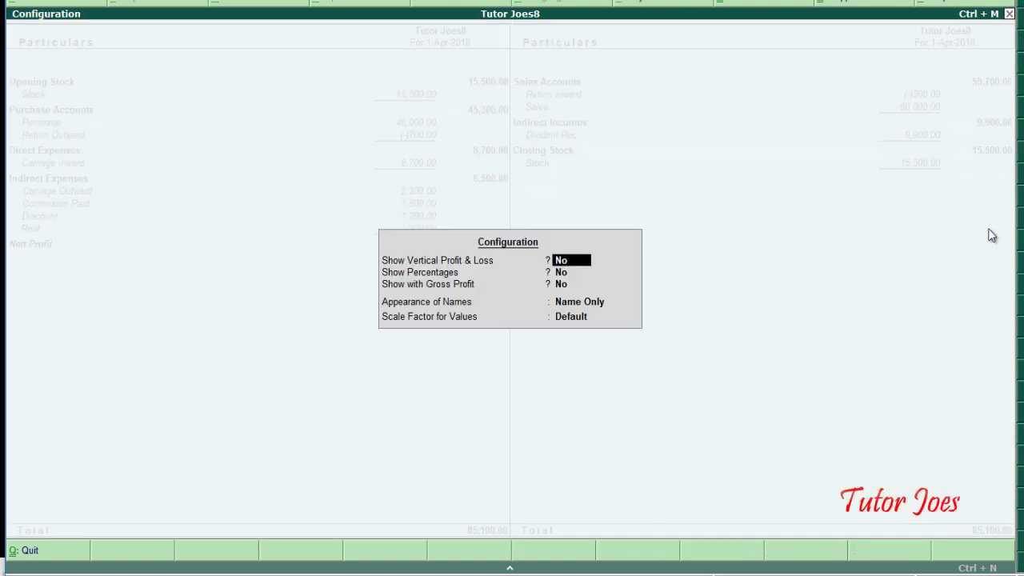
key(Return)
key(Return)
key(Return)
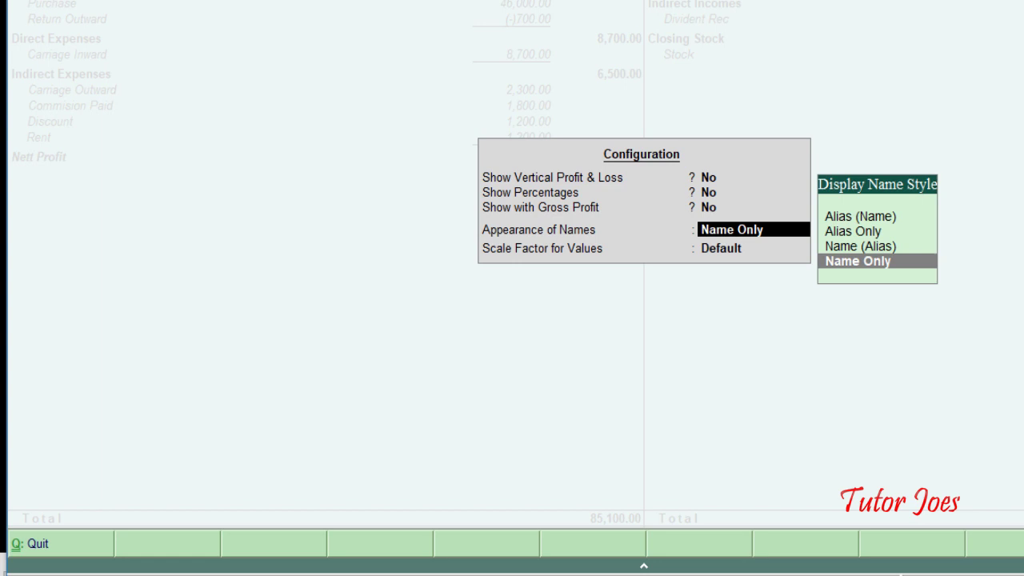
- Keep Name Only and set the Scale Factor for Values to Hundreds
key(Return)
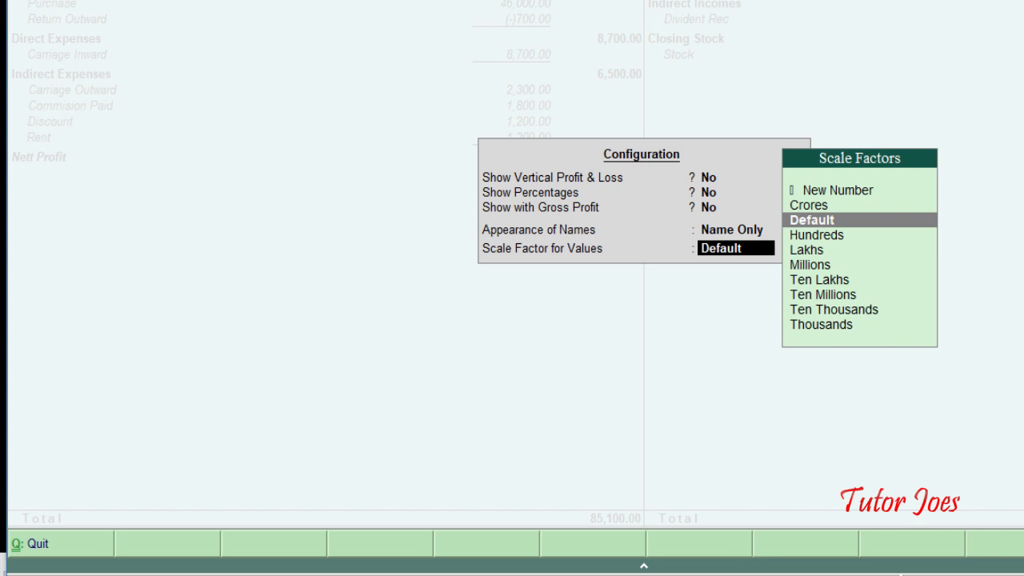
key(Down)
key(Down)
key(Down)
key(Up)
key(Up)
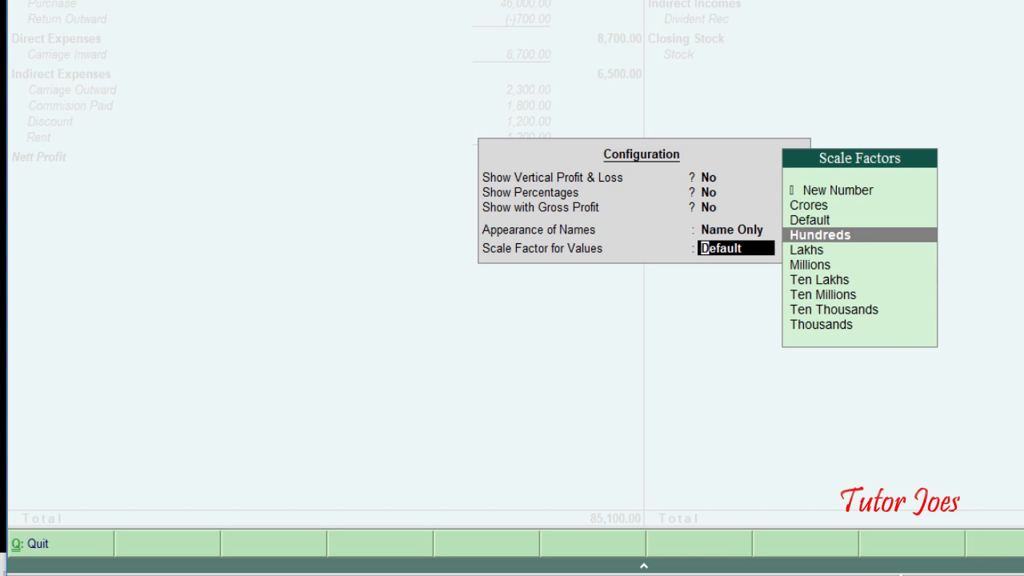
key(Return)
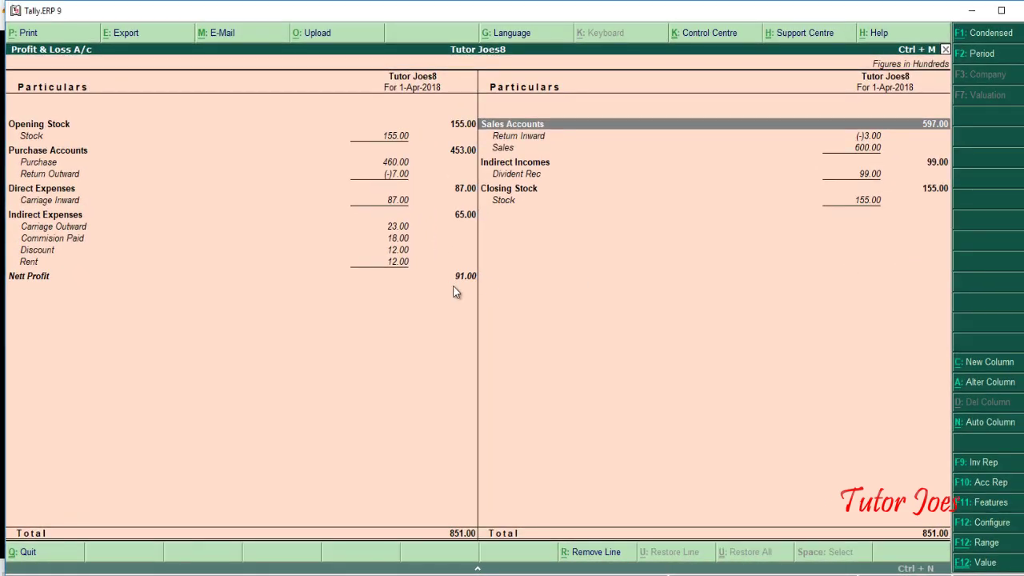
- Turn Show with Gross Profit back on to display Gross Profit c/o and b/f lines
key(F12)
key(Return)
key(Return)
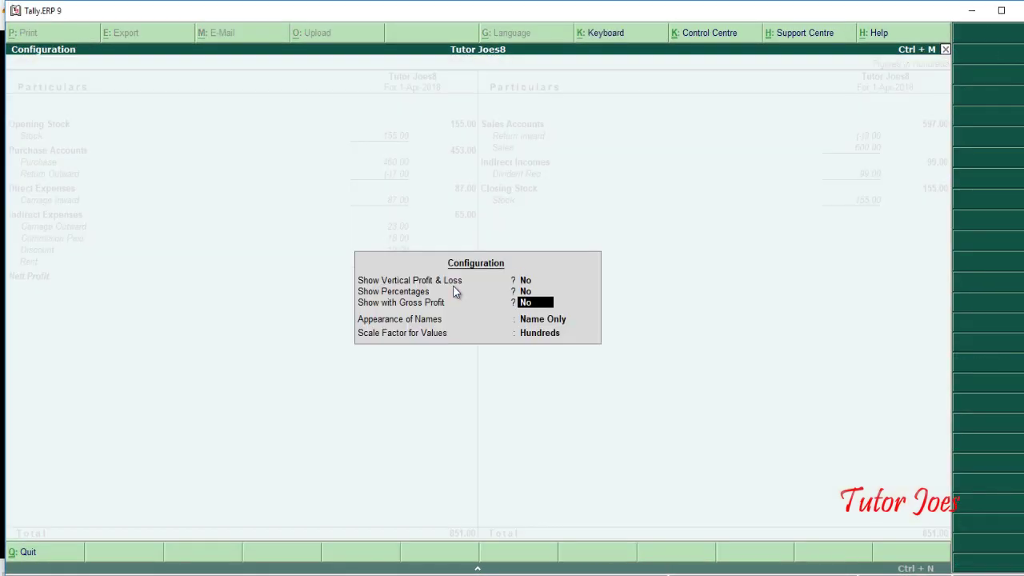
text(y)
key(Return)
key(Return)
key(Return)
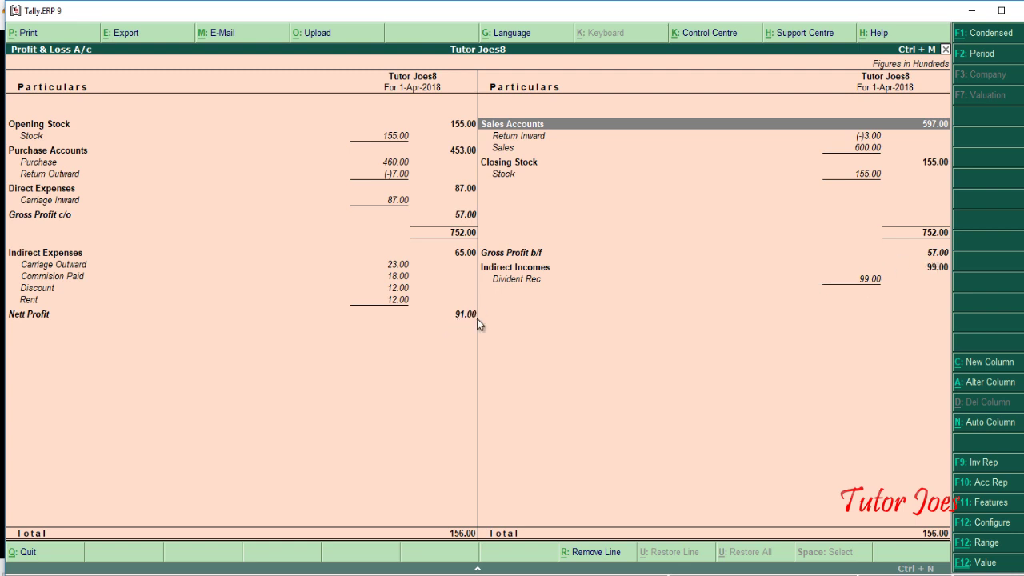
- Set the Scale Factor for Values back to Default instead of Hundreds
key(F12)
key(Return)
key(Return)
key(Return)
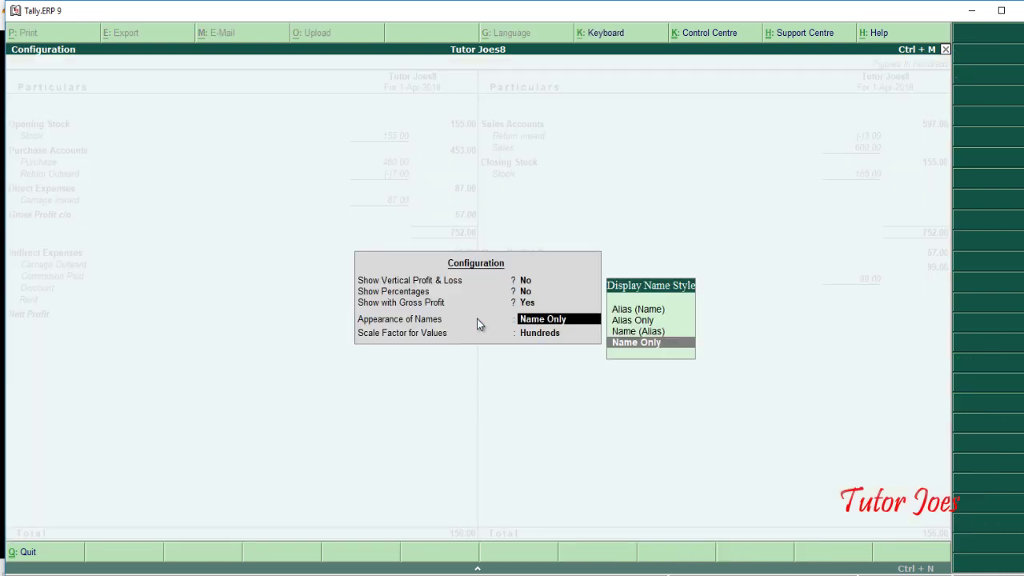
key(Return)
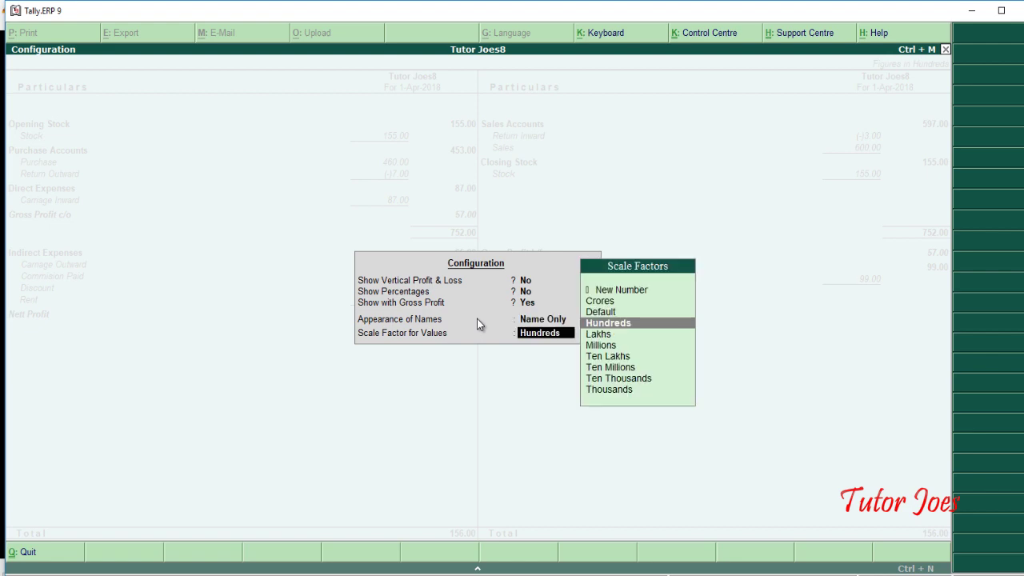
key(Up)
key(Return)
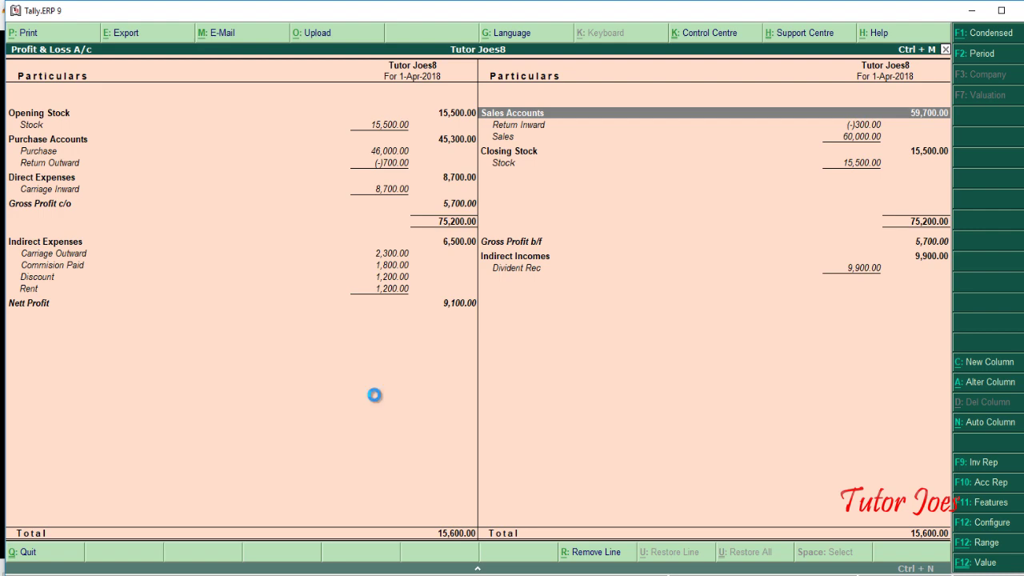
- Start the Alt+E export, keep Default language and choose the Excel (Spreadsheet) format
key(alt+e)
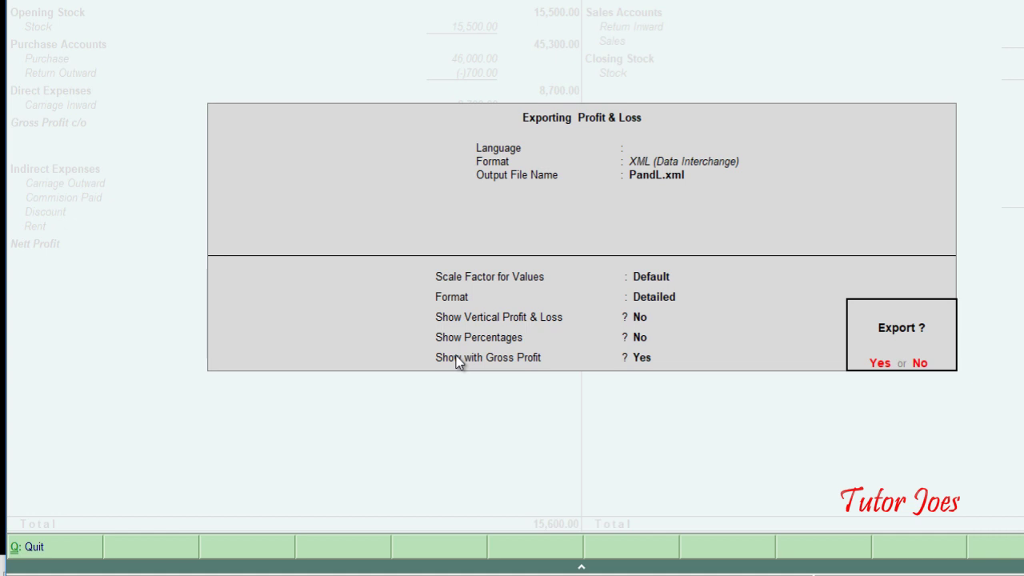
key(n)
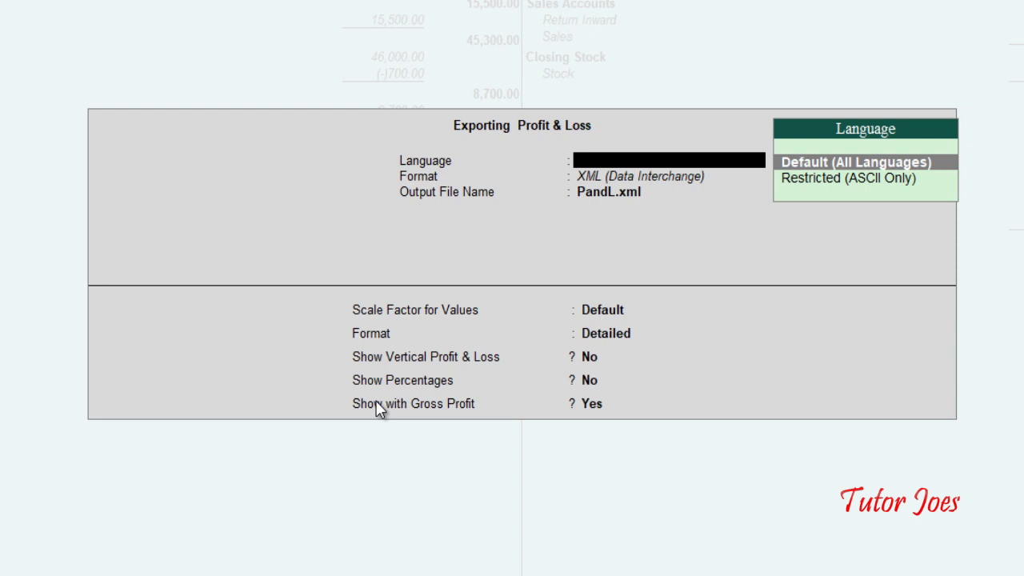
key(Return)
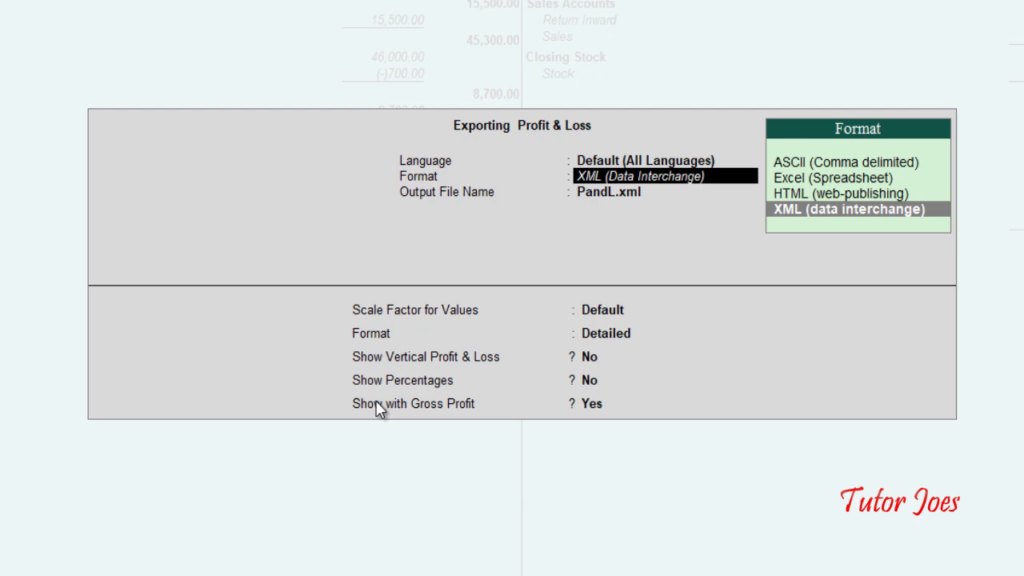
key(Up)
key(Up)
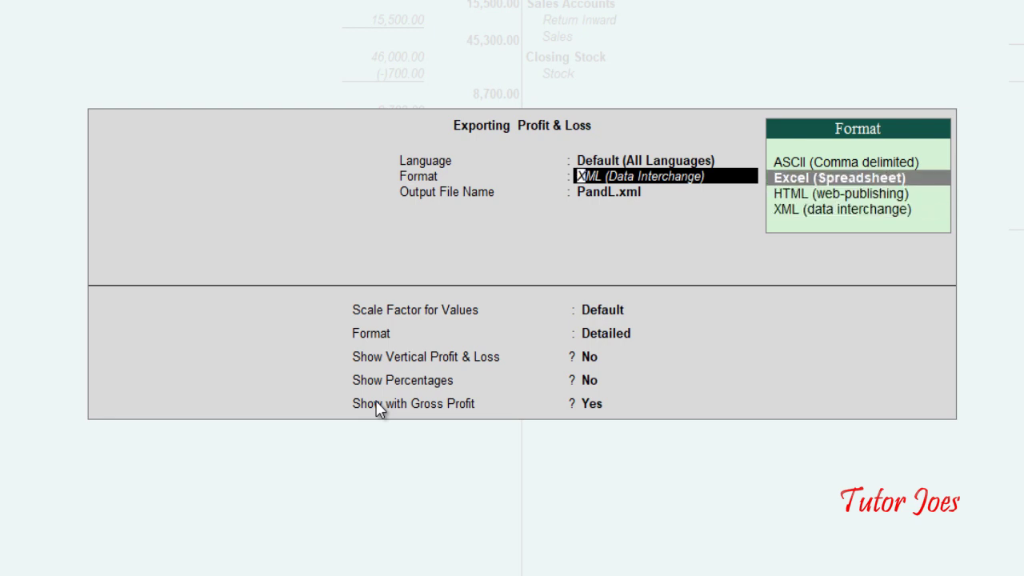
key(Return)
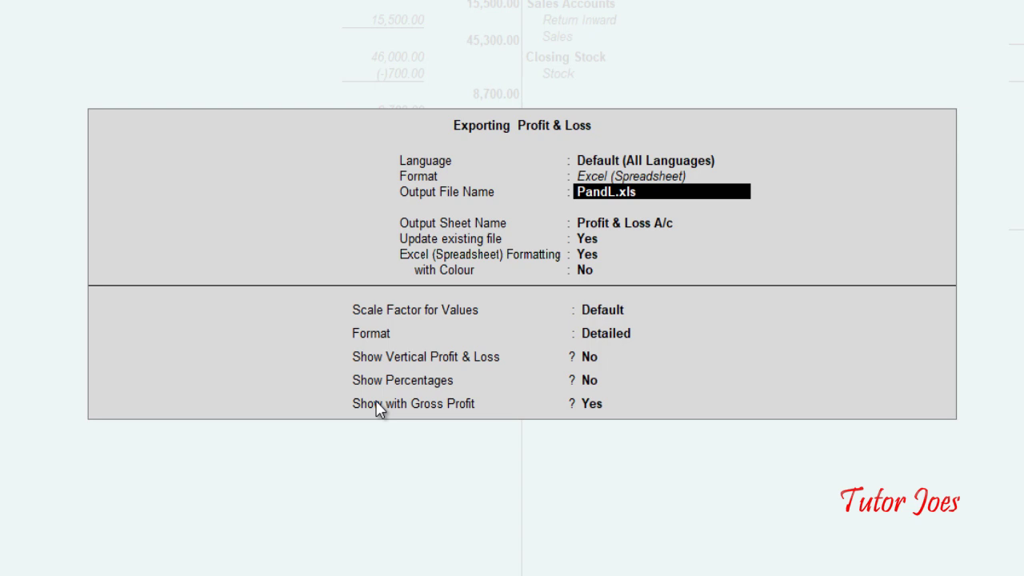
- Name the output file tutor.xls, keep sheet Profit & Loss A/c, and set Update existing file to No
text(tutor.xls)
key(Return)
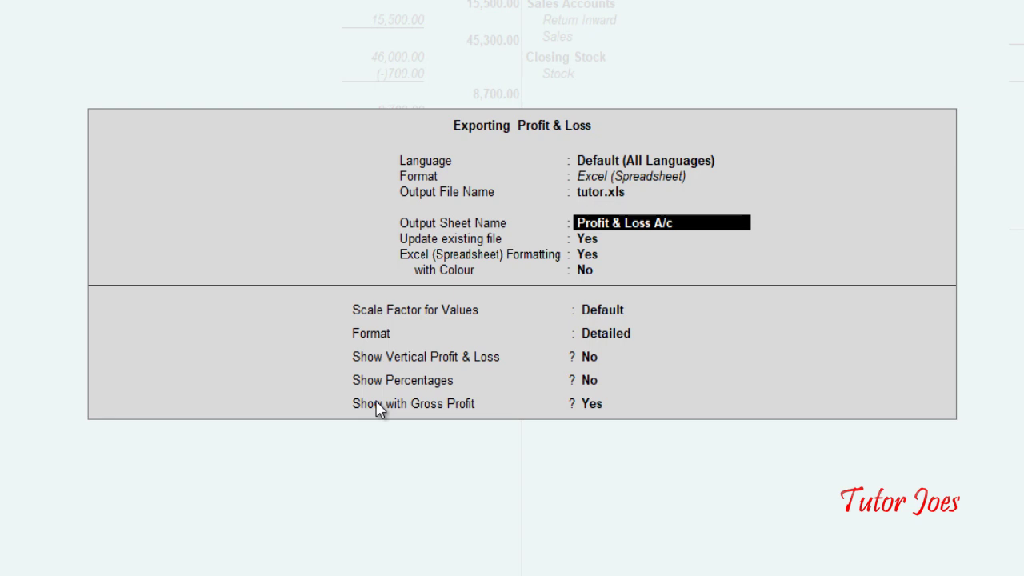
key(Return)
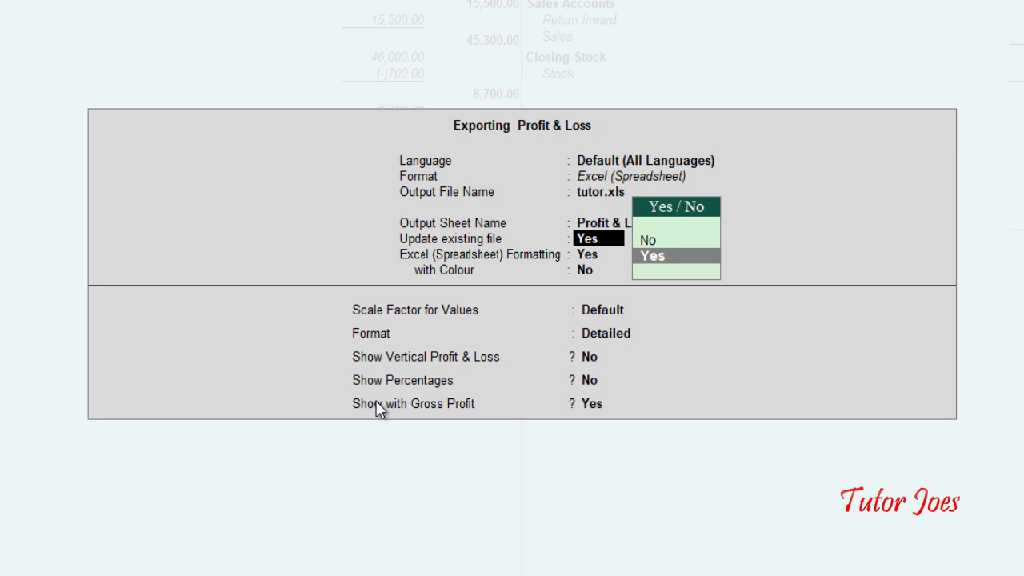
key(Up)
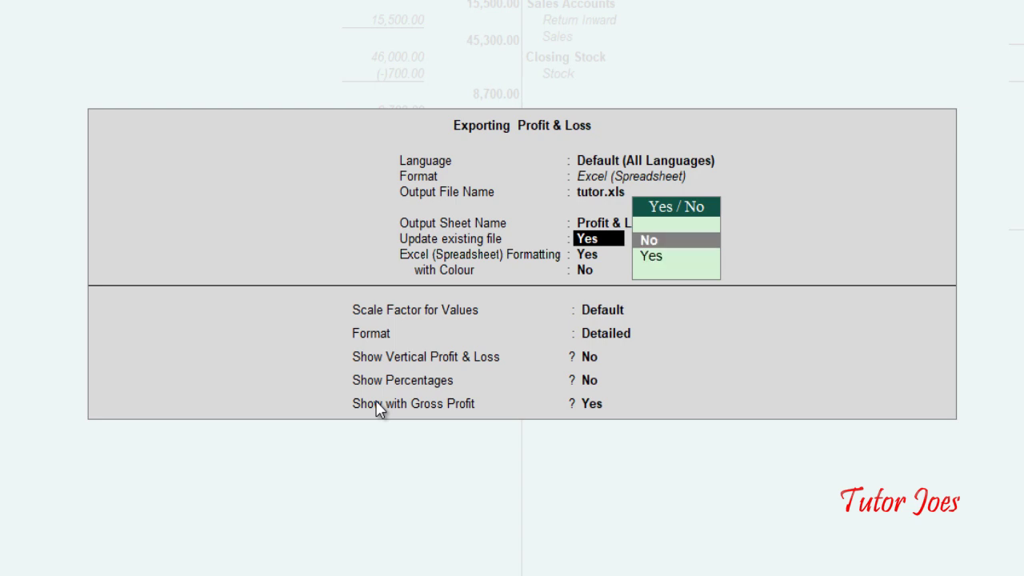
key(Return)
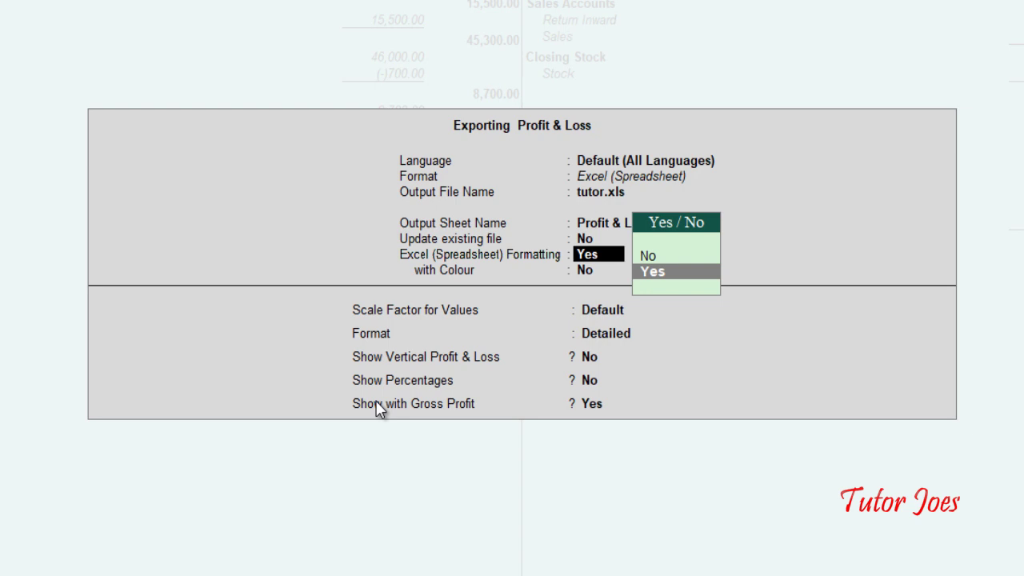
- Accept the remaining export settings unchanged to reach the Export? prompt
key(Return)
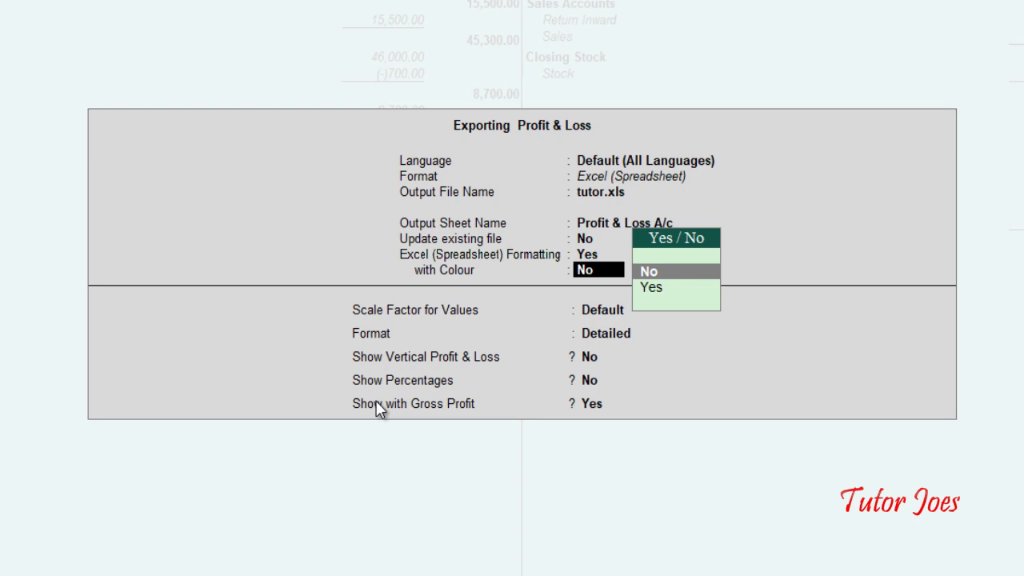
key(Return)
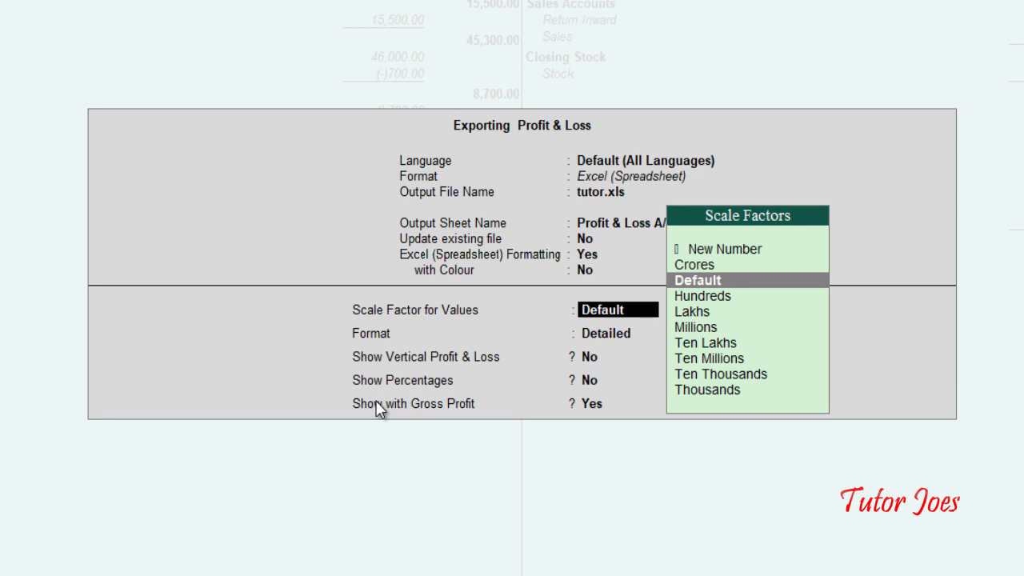
key(Return)
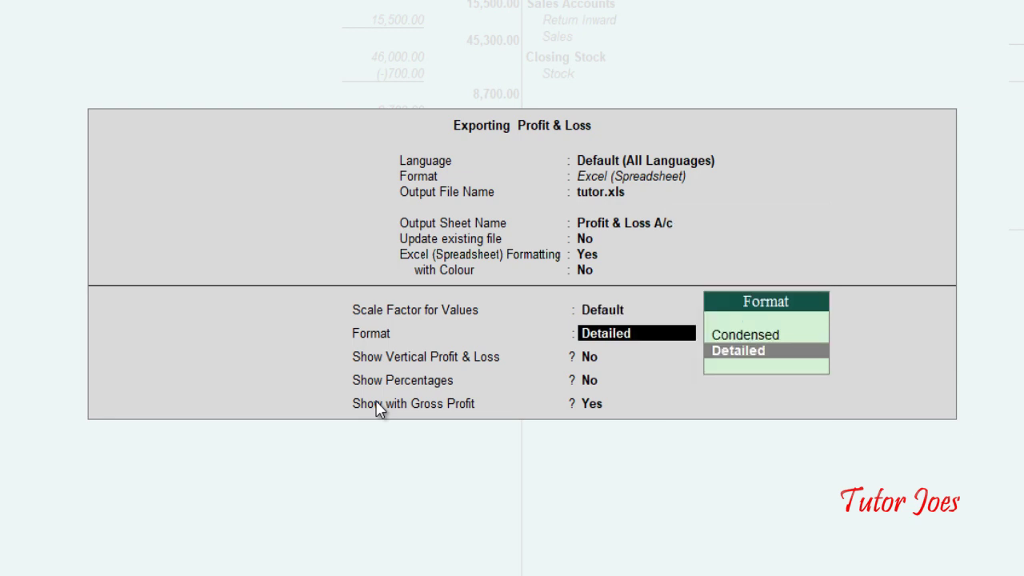
key(Return)
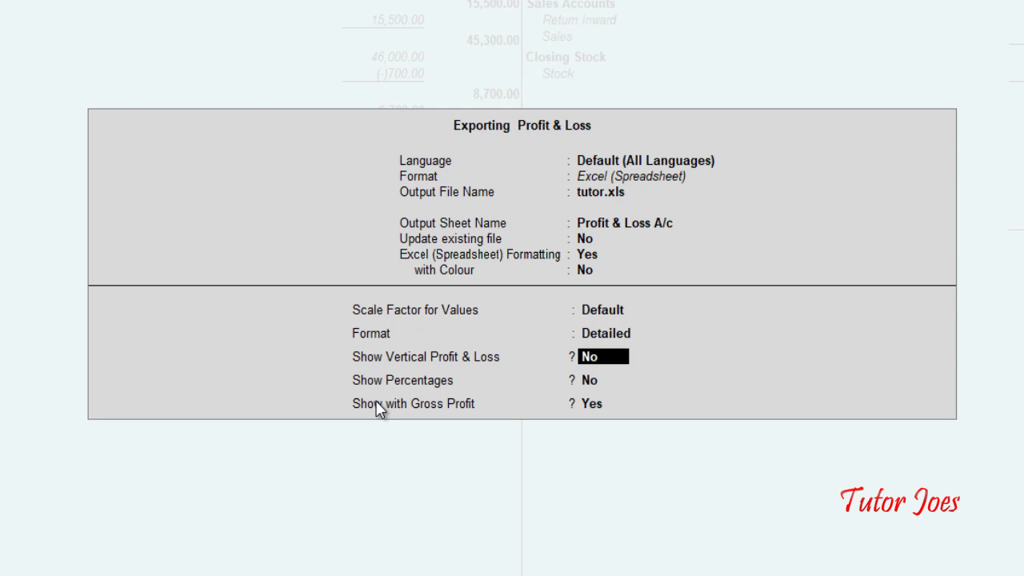
key(Return)
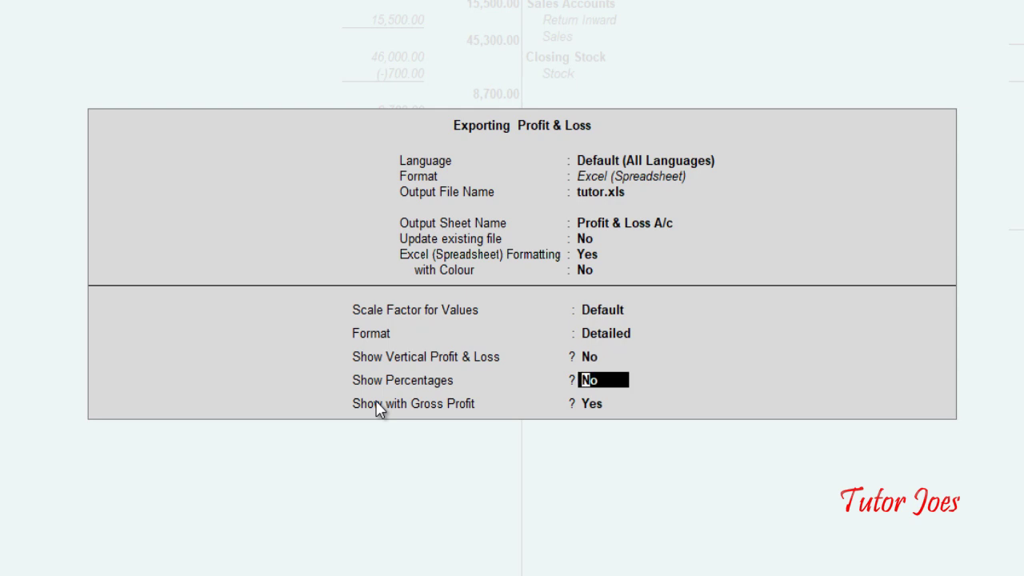
key(Return)
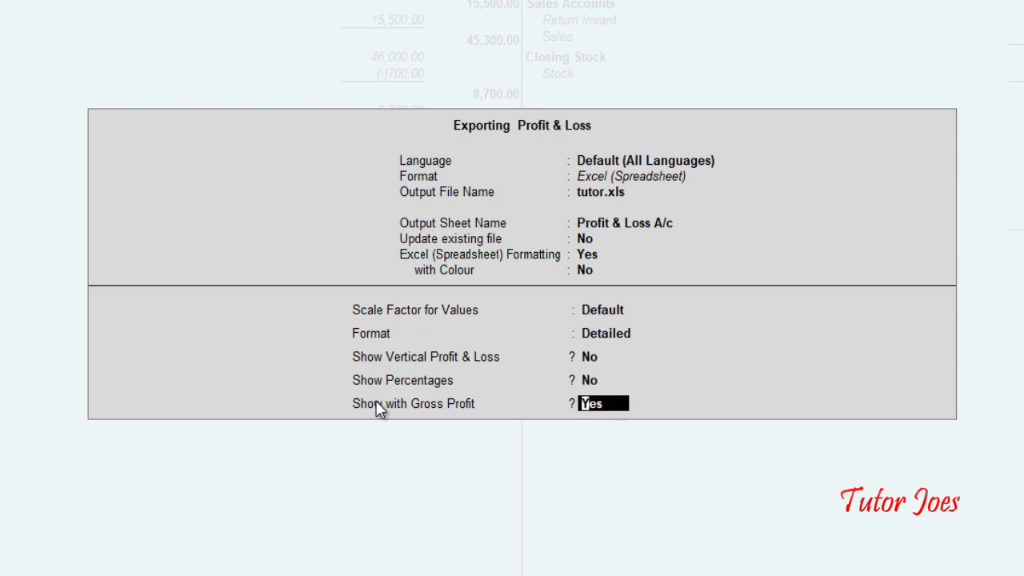
key(Return)
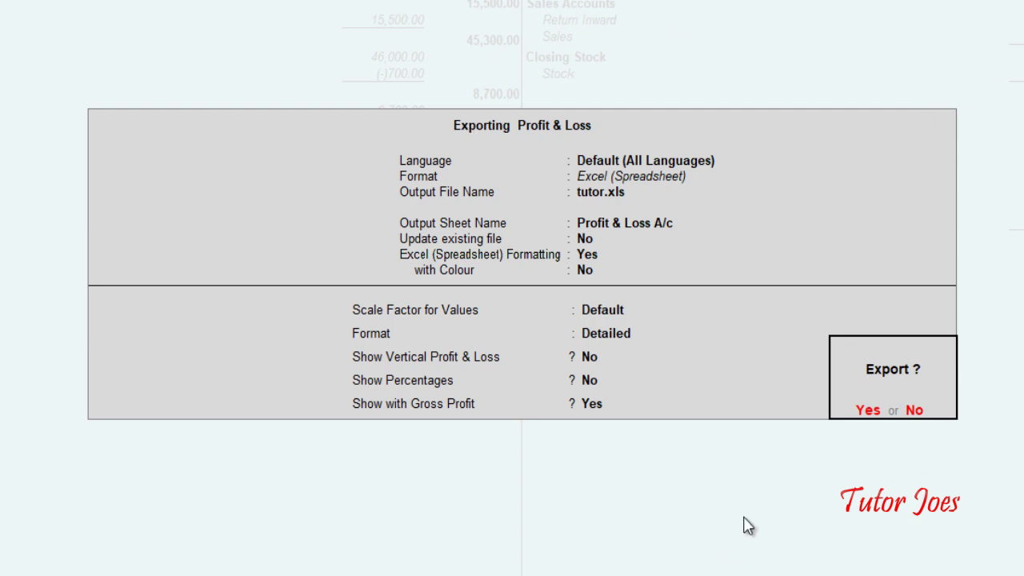
- Confirm the export so the Profit & Loss is saved as tutor.xls
key(Return)
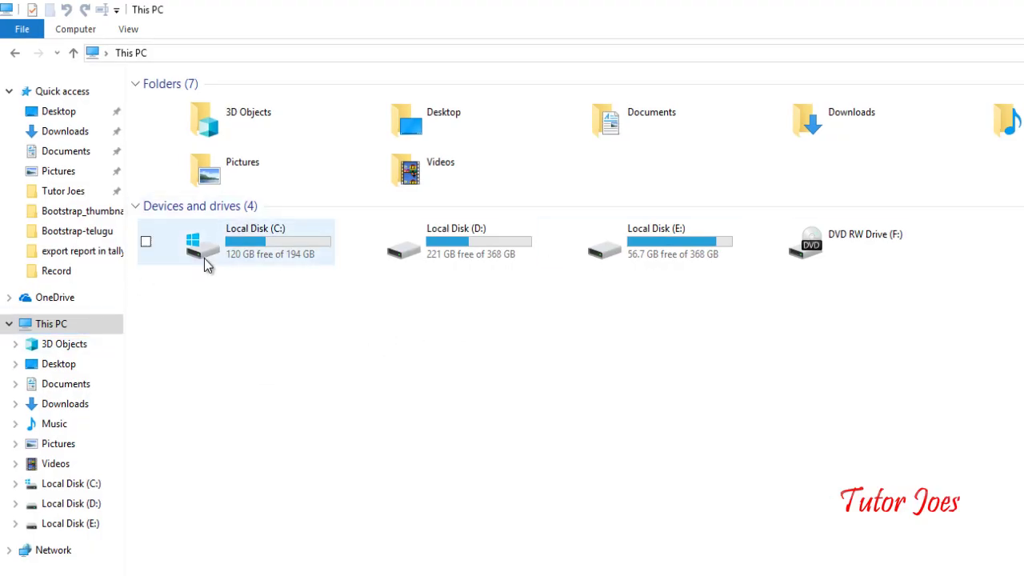
- Open tutor.xls from C:\Tally.ERP9 in Microsoft Excel
click(228, 256)
double_click(225, 255)
click(228, 256)
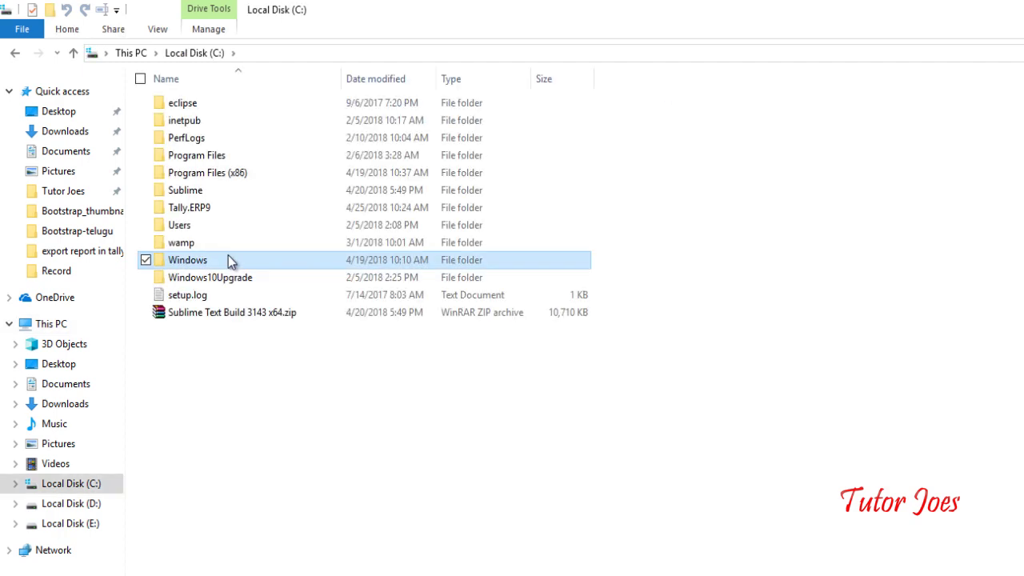
click(219, 211)
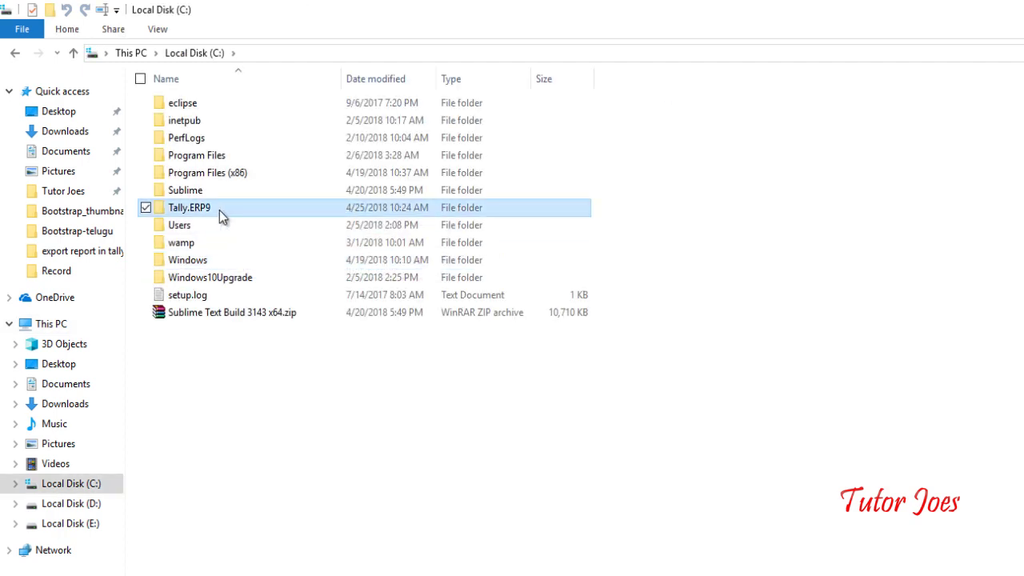
double_click(219, 211)
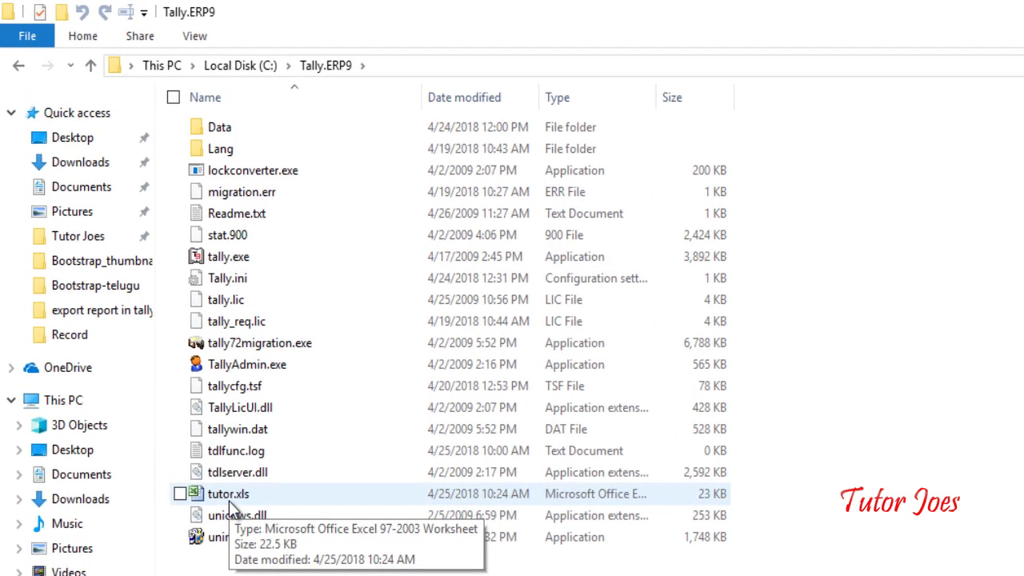
double_click(220, 477)
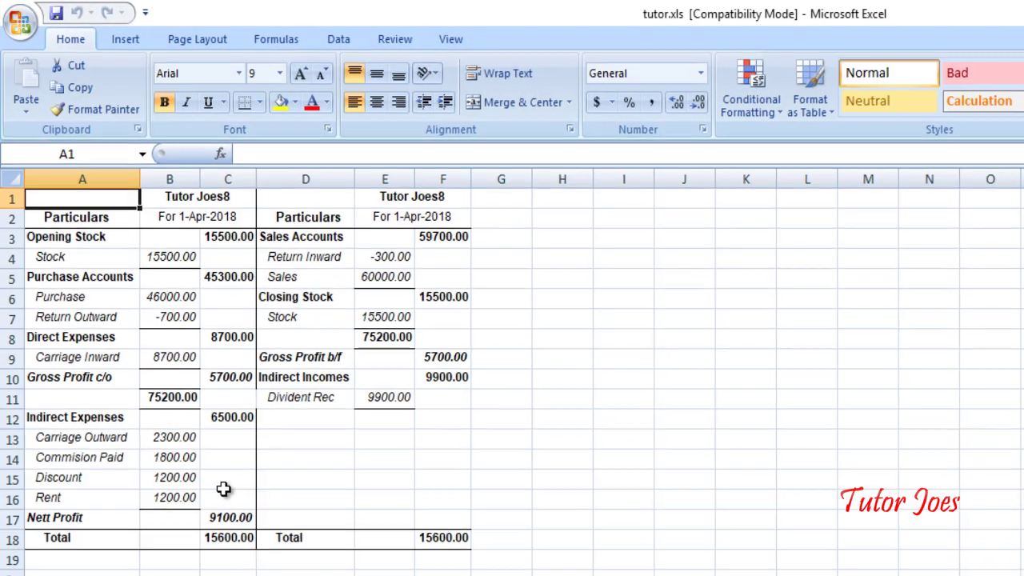
- Compare tutor.xls figures with Tally's Profit & Loss A/c, ending on the Tally report
scroll(512, 371, up, 2)
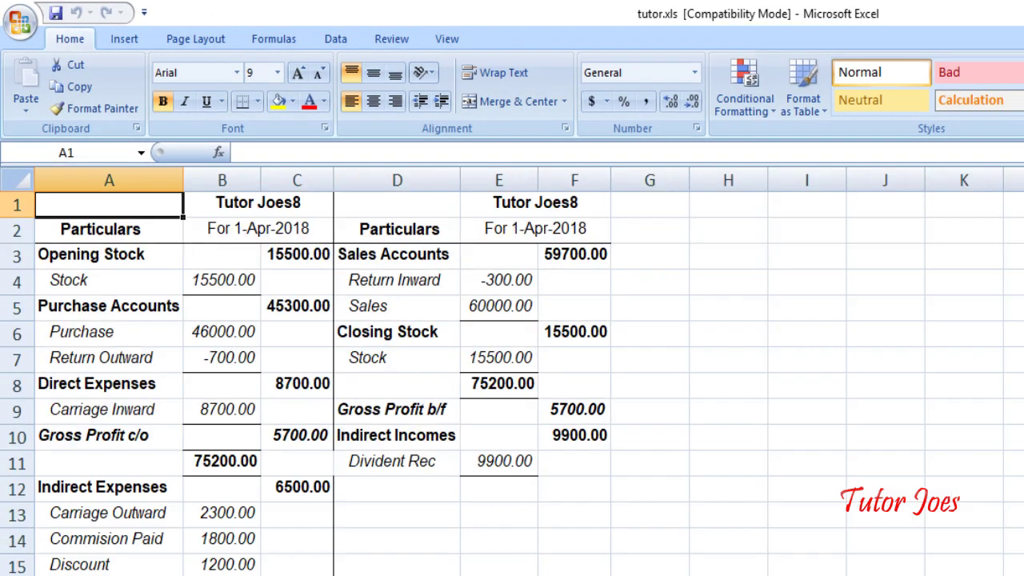
scroll(512, 371, up, 1)
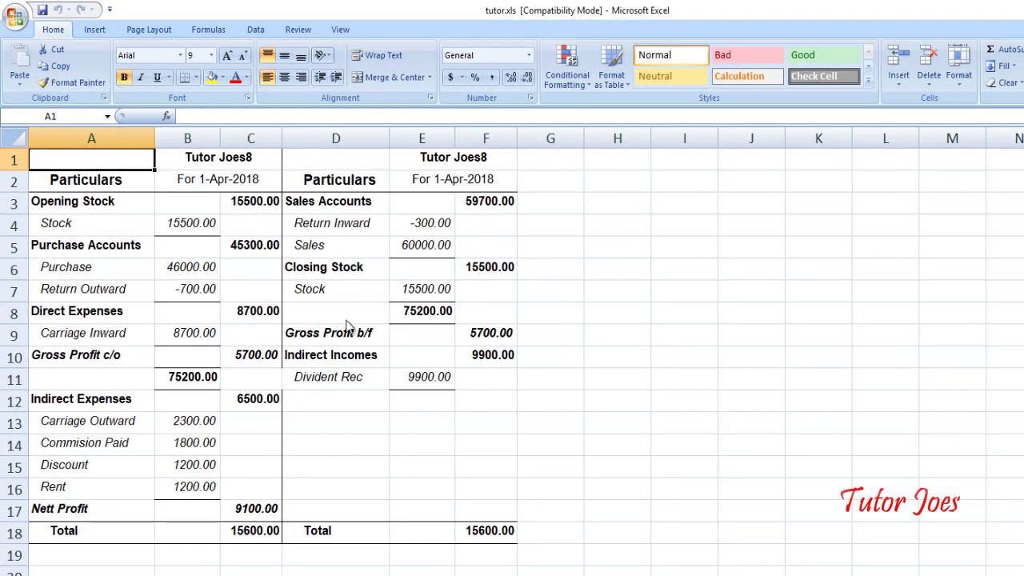
key(alt+Tab)
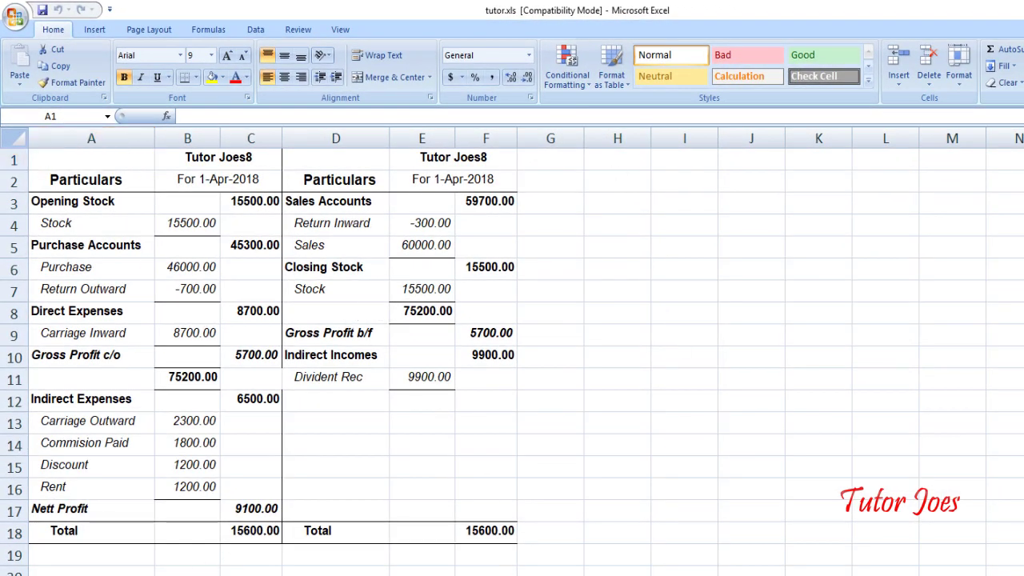
key(alt+Tab)
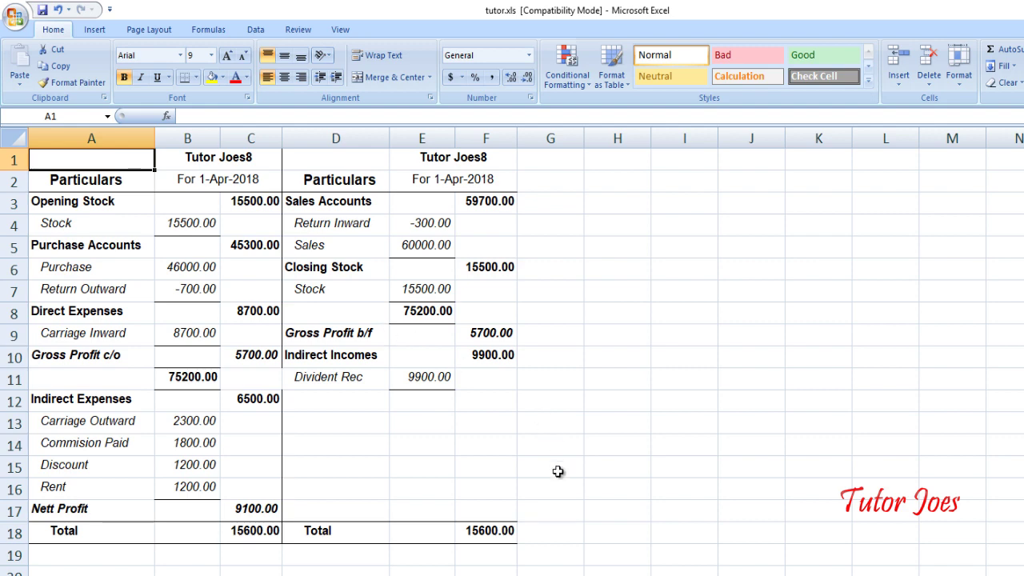
key(alt+Tab)
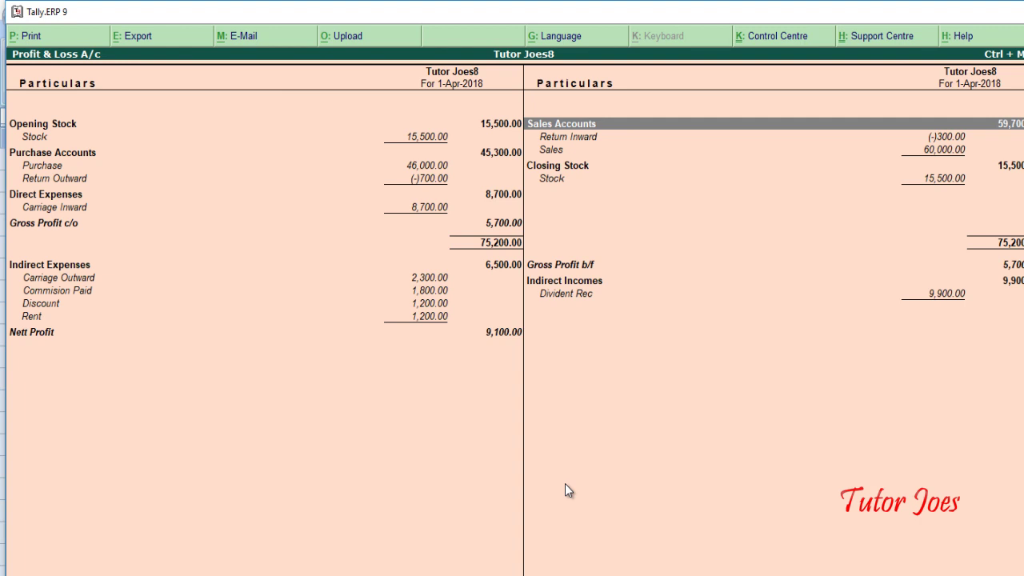
- Leave the Profit & Loss report, select Balance Sheet, and bring up its export settings with Alt+E
key(Escape)
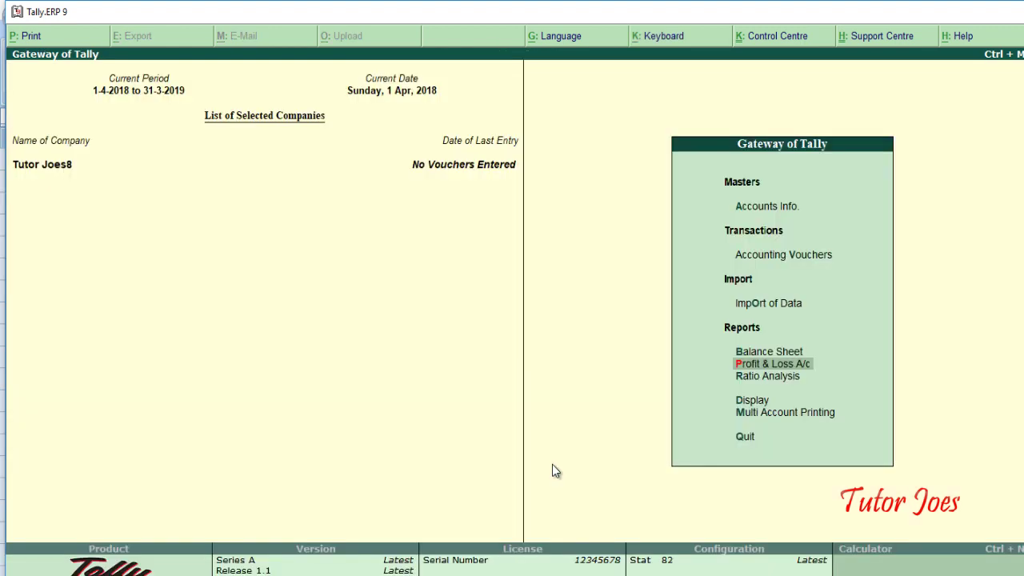
key(Up)
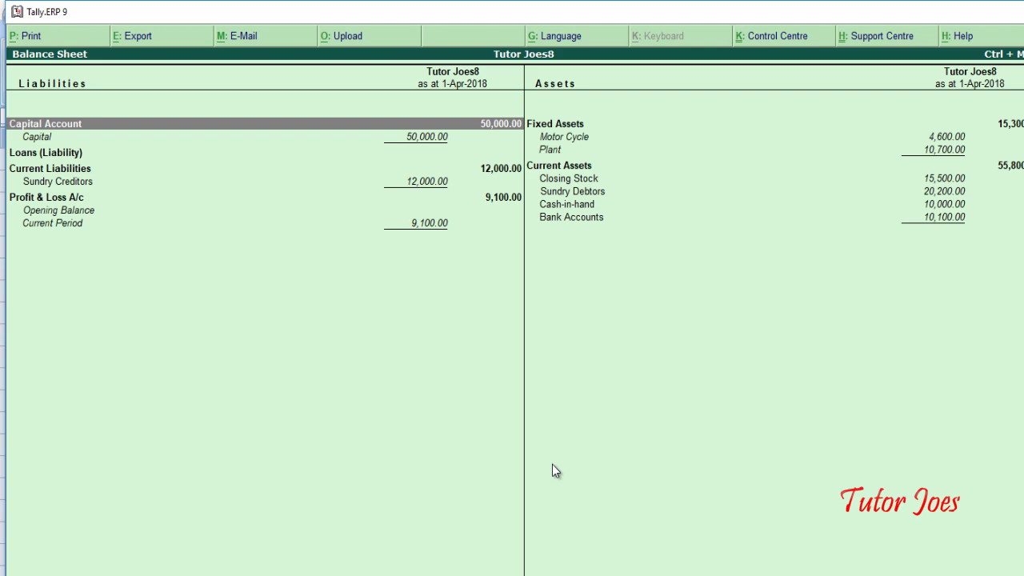
key(alt+e)
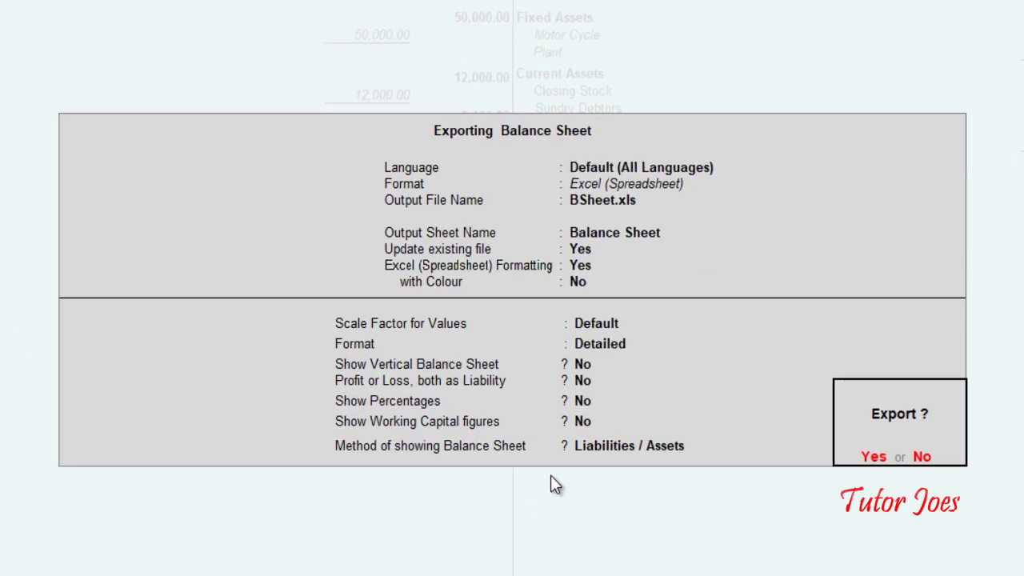
- Keep Excel (Spreadsheet) format and BSheet.xls, with update existing file and Excel formatting both set to No
key(n)
key(Return)
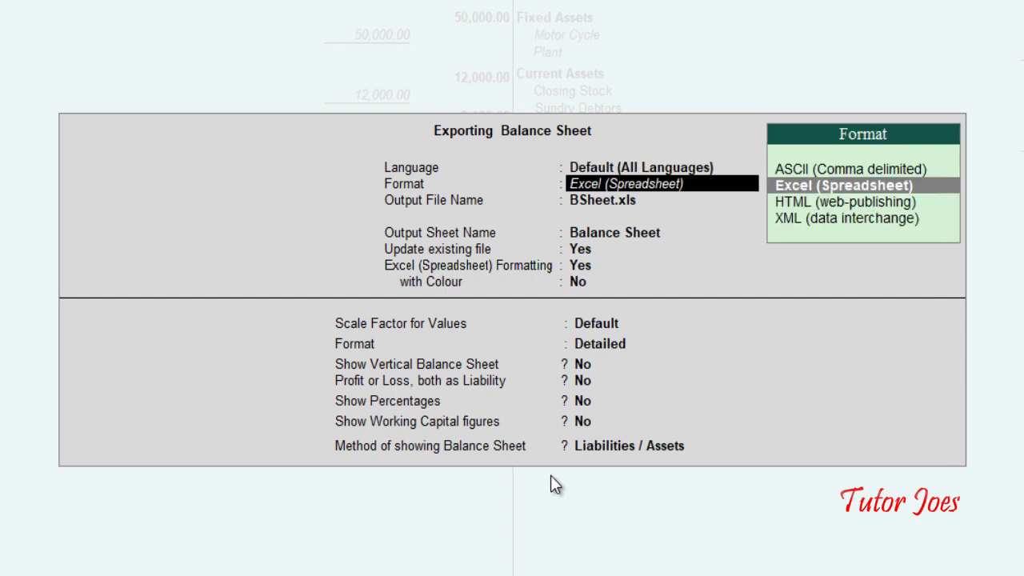
key(Return)
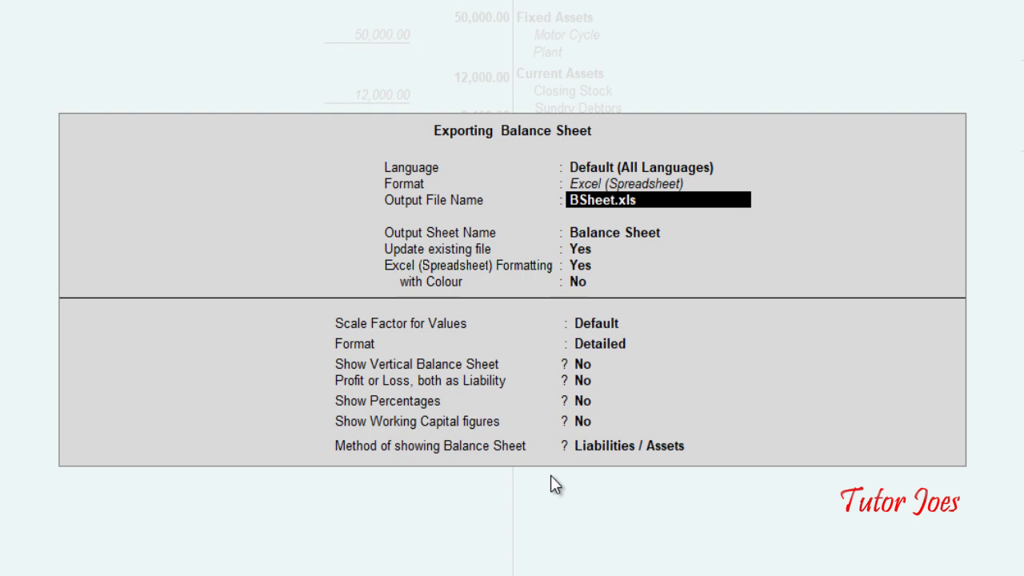
key(Return)
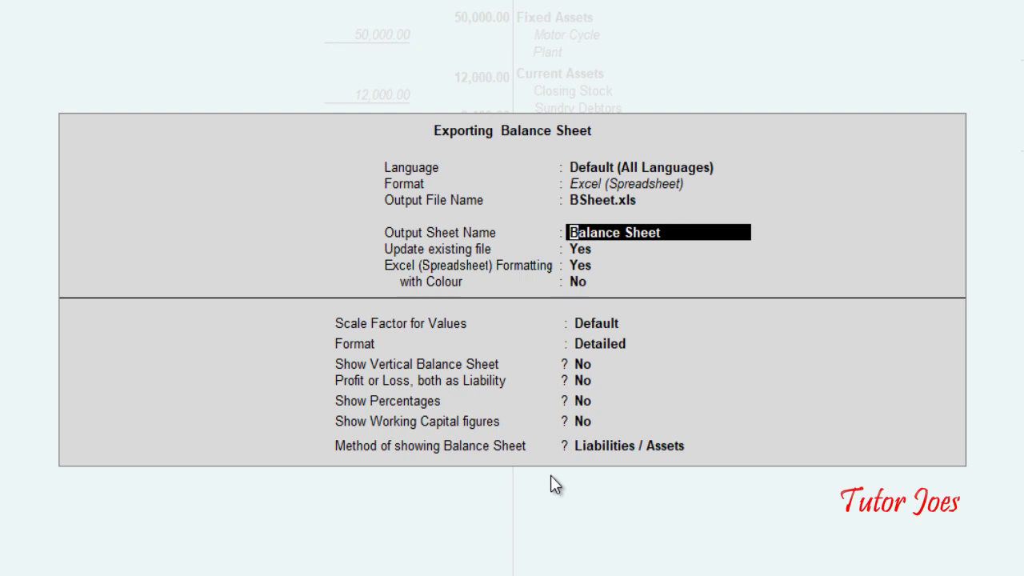
key(Return)
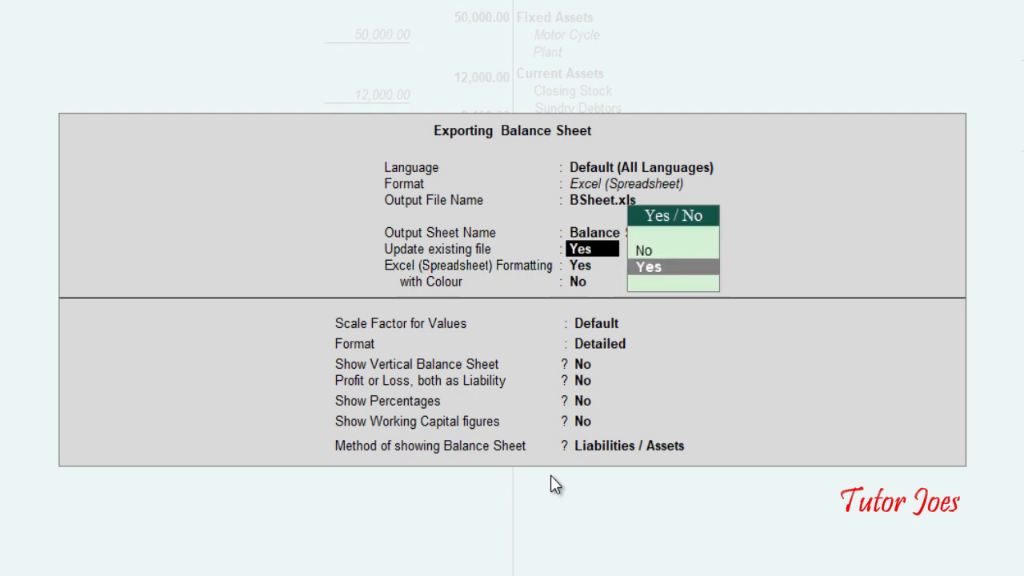
key(Up)
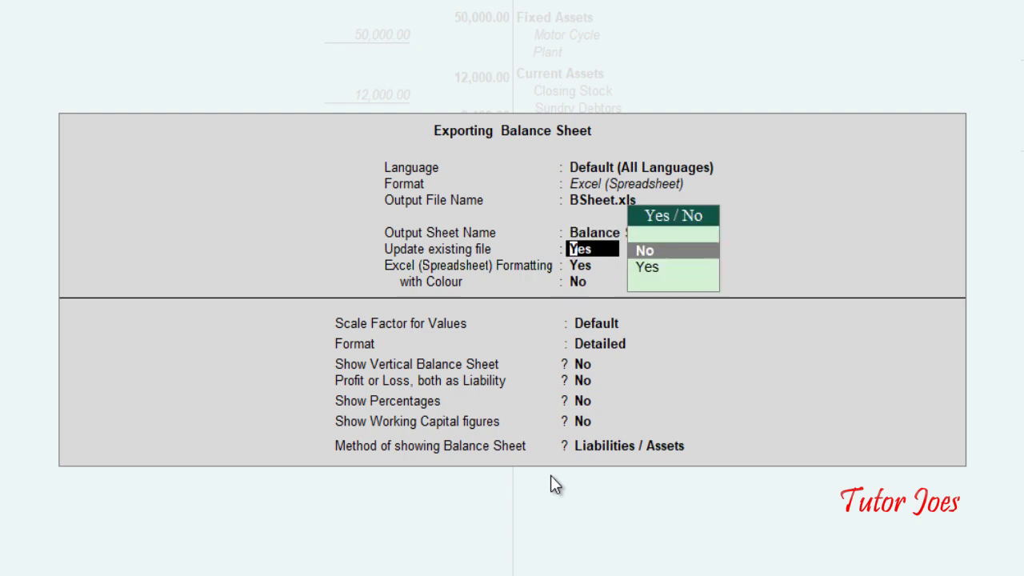
key(Return)
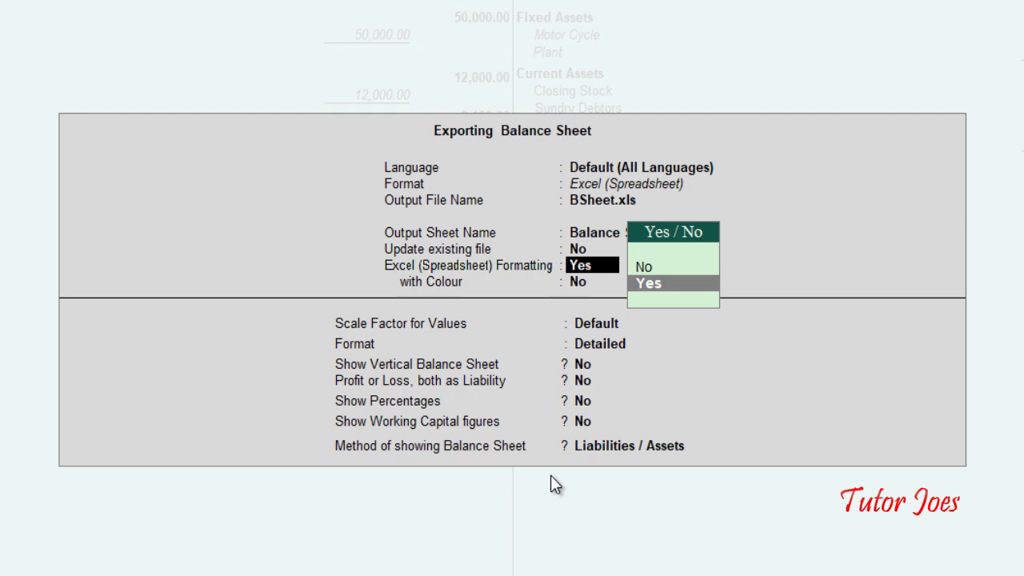
key(Up)
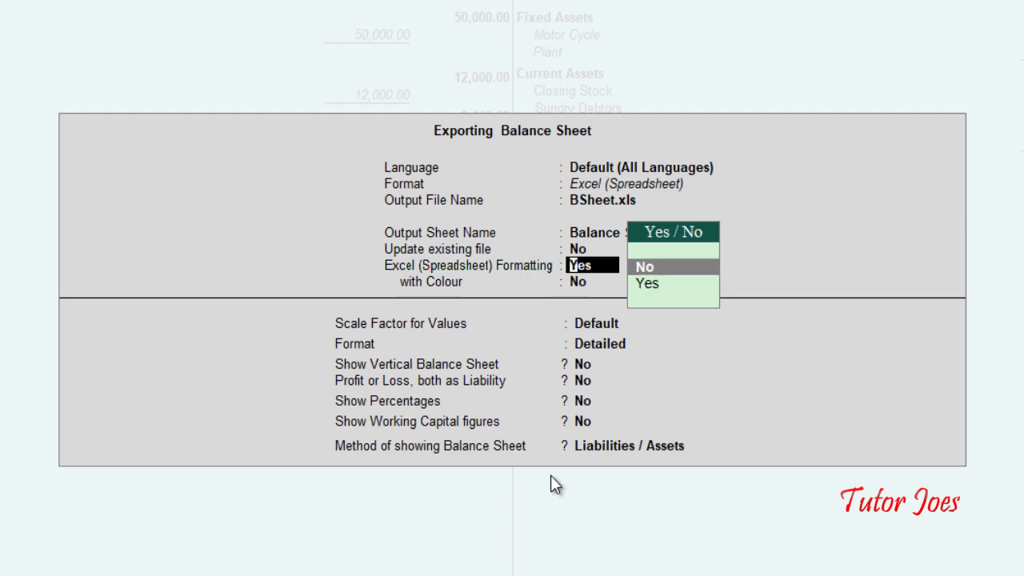
key(Return)
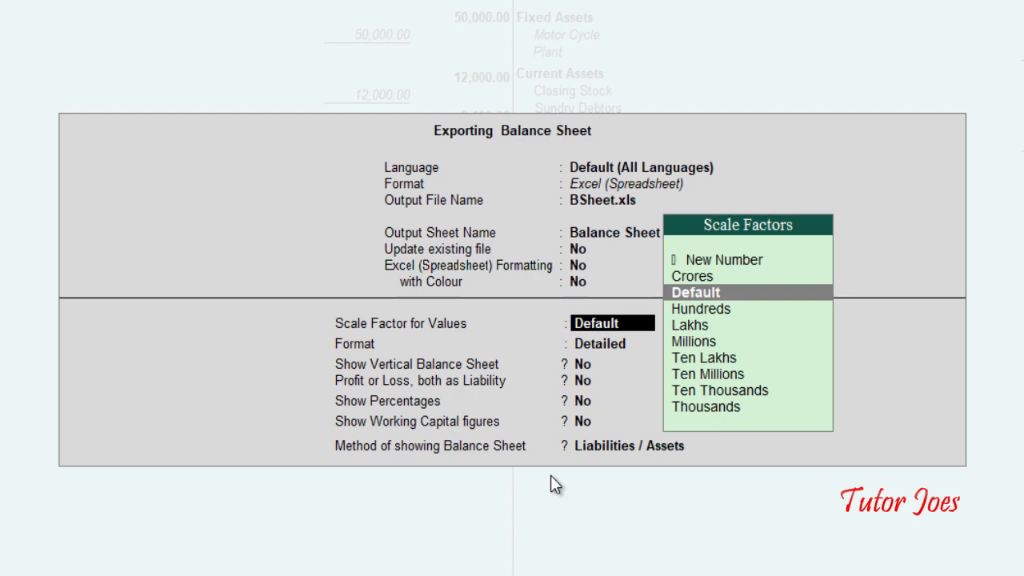
- Accept Default scale, Detailed format, and No for vertical layout, liability, percentages and working capital
key(Return)
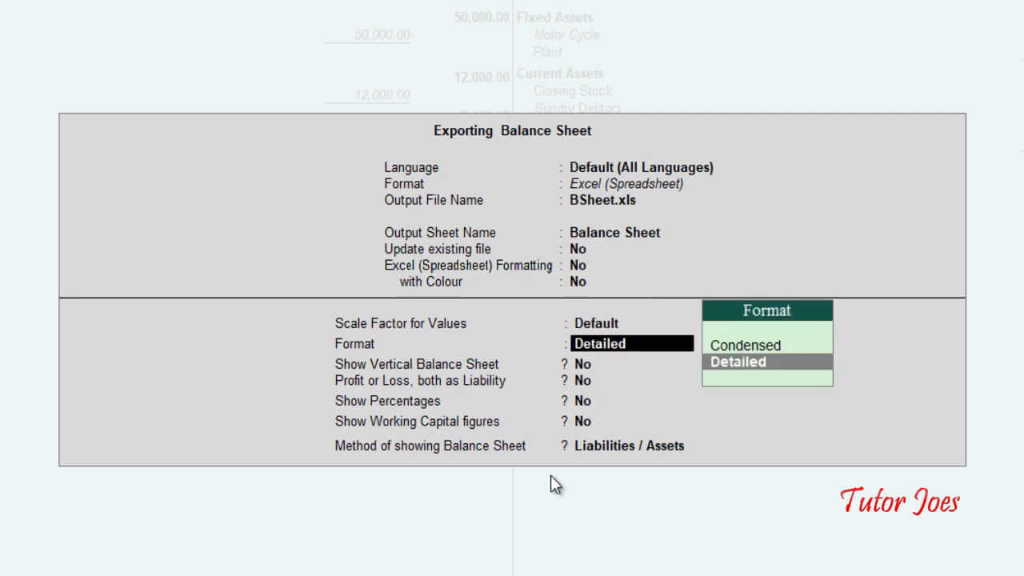
key(Return)
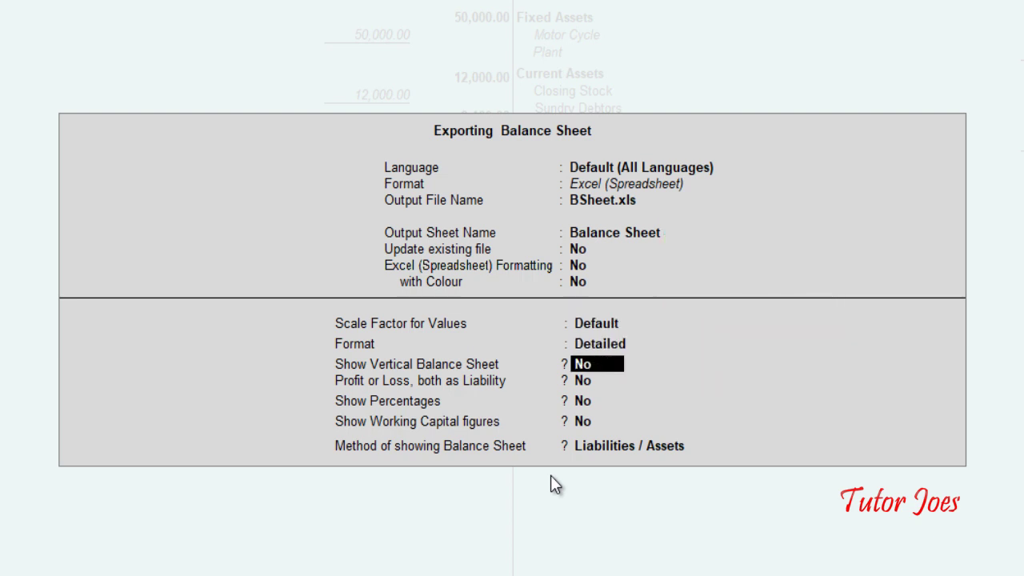
key(Return)
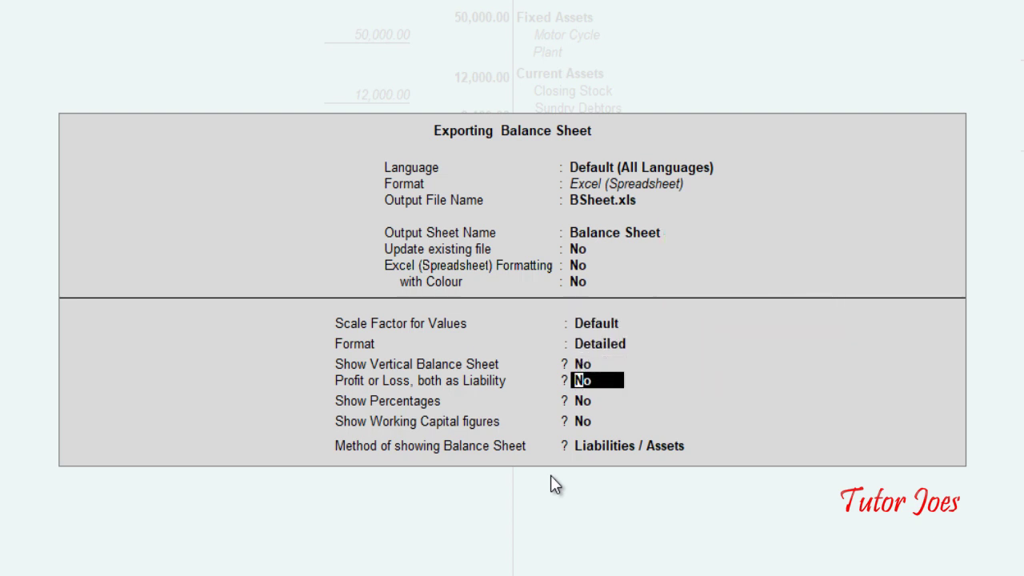
key(Return)
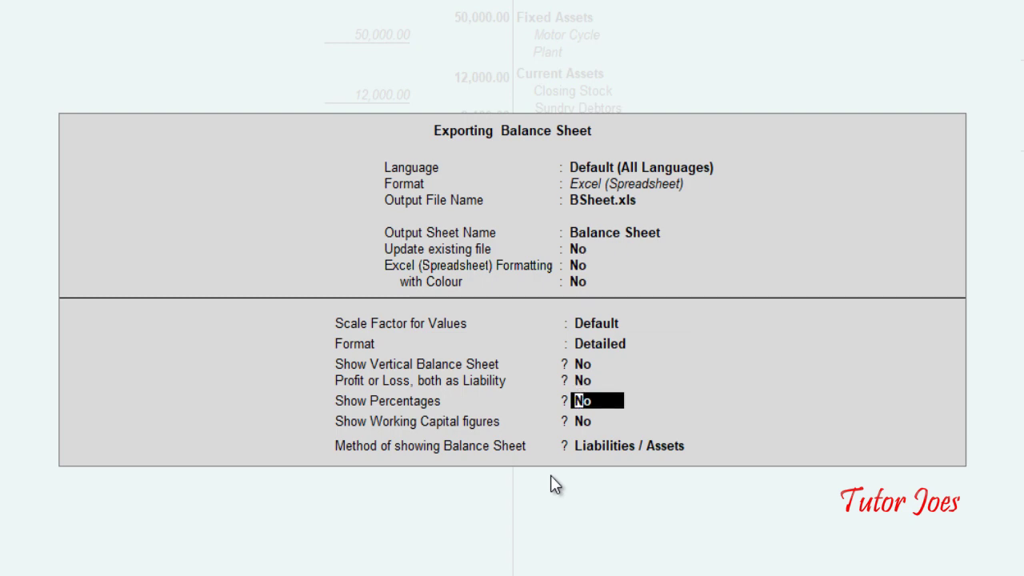
key(Return)
key(Return)
key(Return)
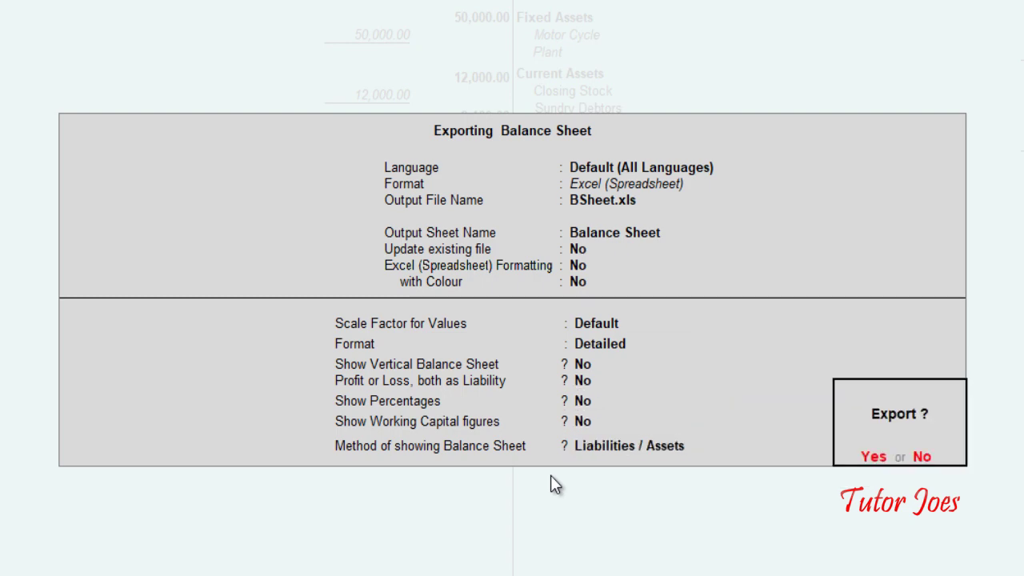
key(Return)
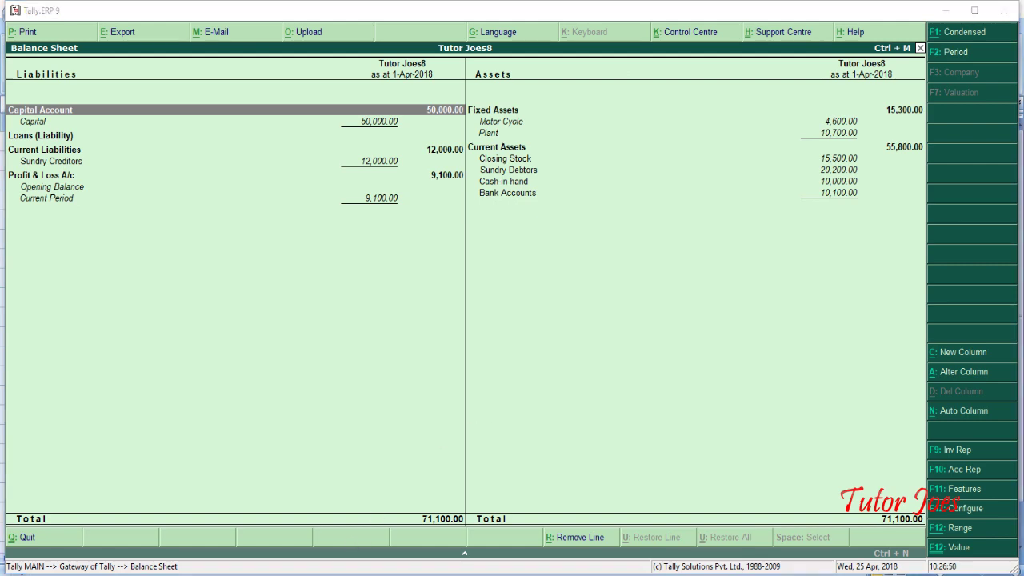
- Refresh the Tally.ERP9 folder in File Explorer and open the new BSheet.xls file in Excel
key(alt+Tab)
right_click(685, 358)
click(706, 412)
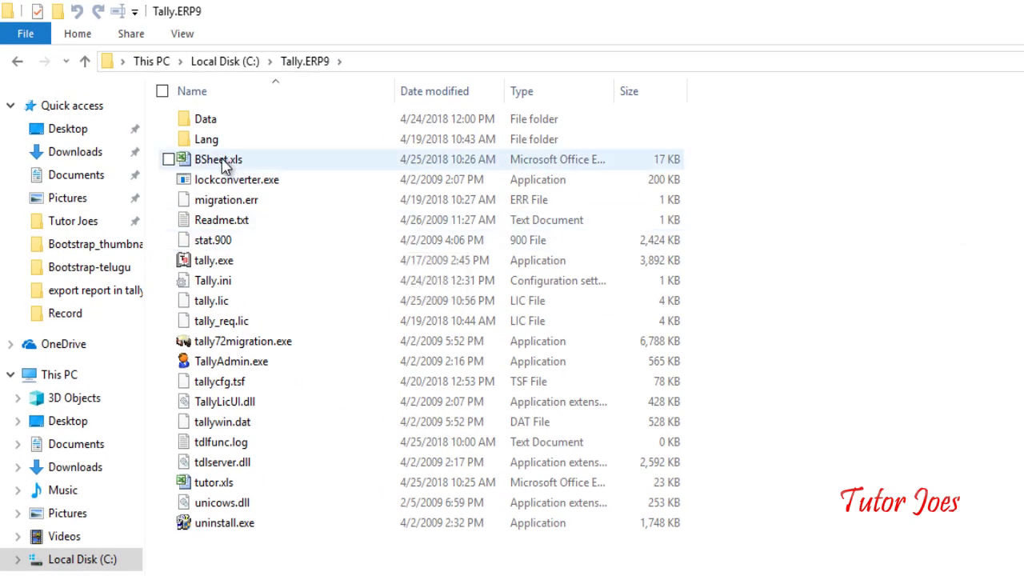
double_click(231, 160)
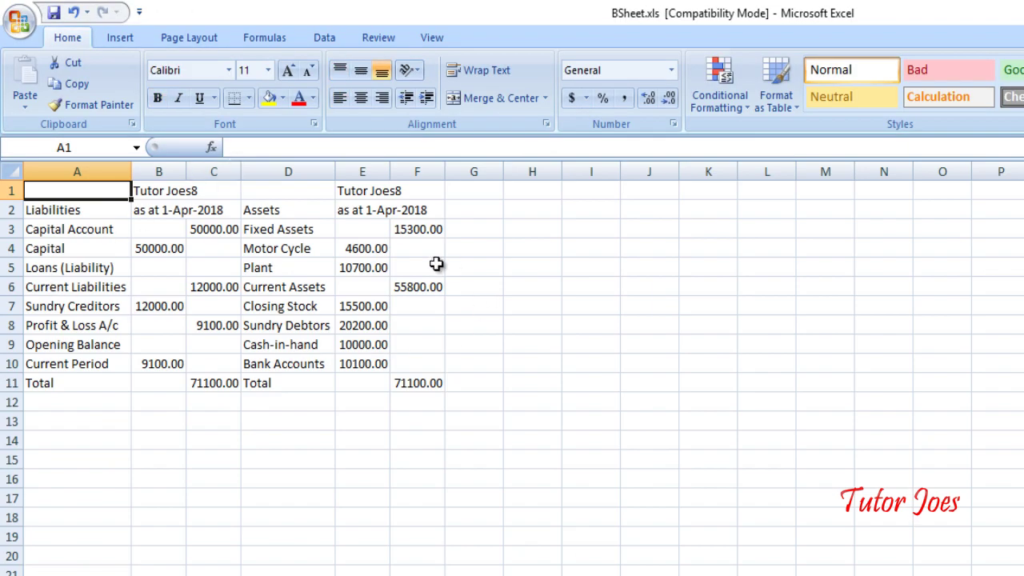
- Zoom in and out on BSheet.xls to review the Liabilities and Assets columns totalling 71100.00
scroll(701, 358, up, 2)
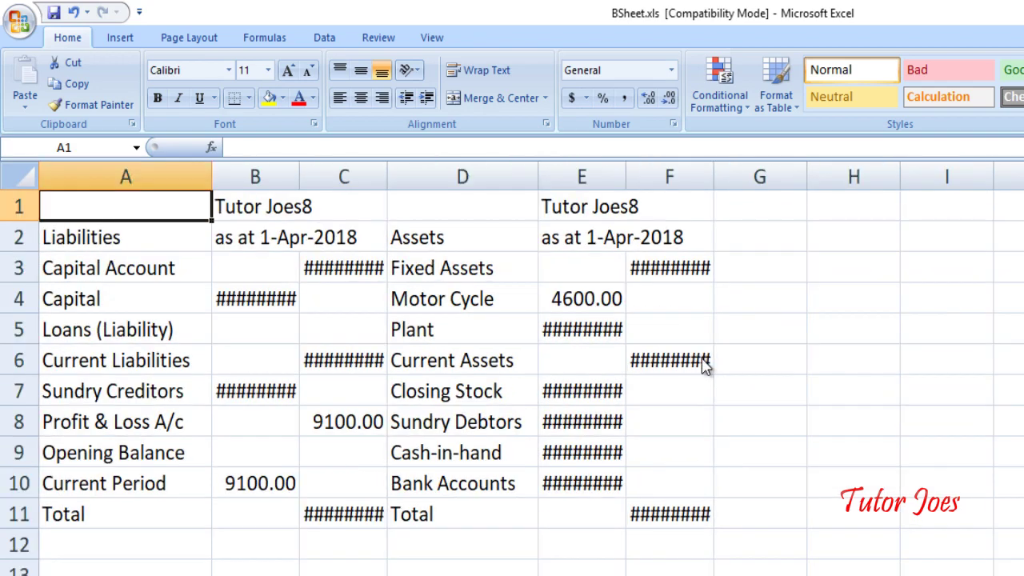
scroll(701, 358, down, 3)
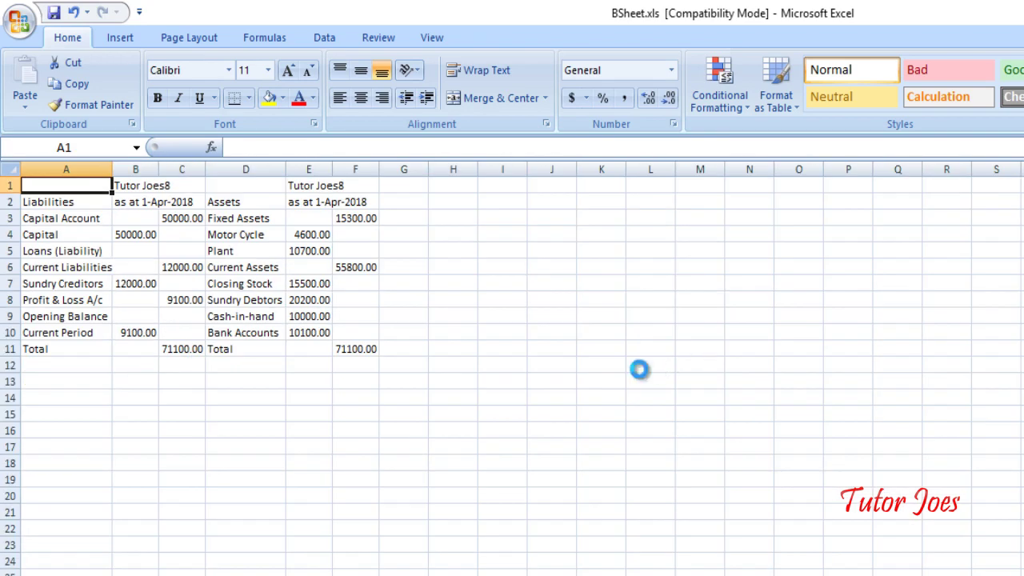
scroll(640, 371, up, 1)
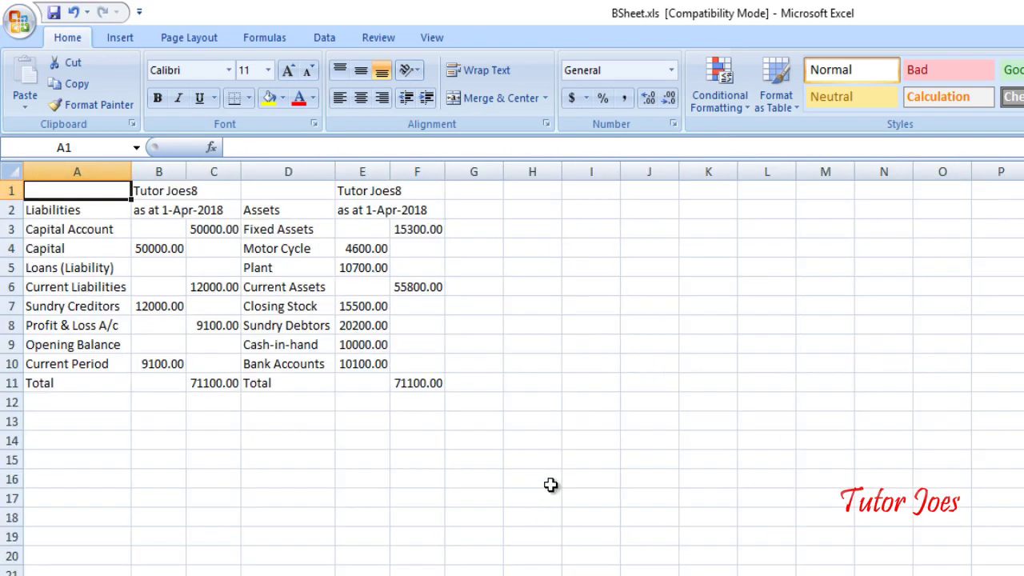